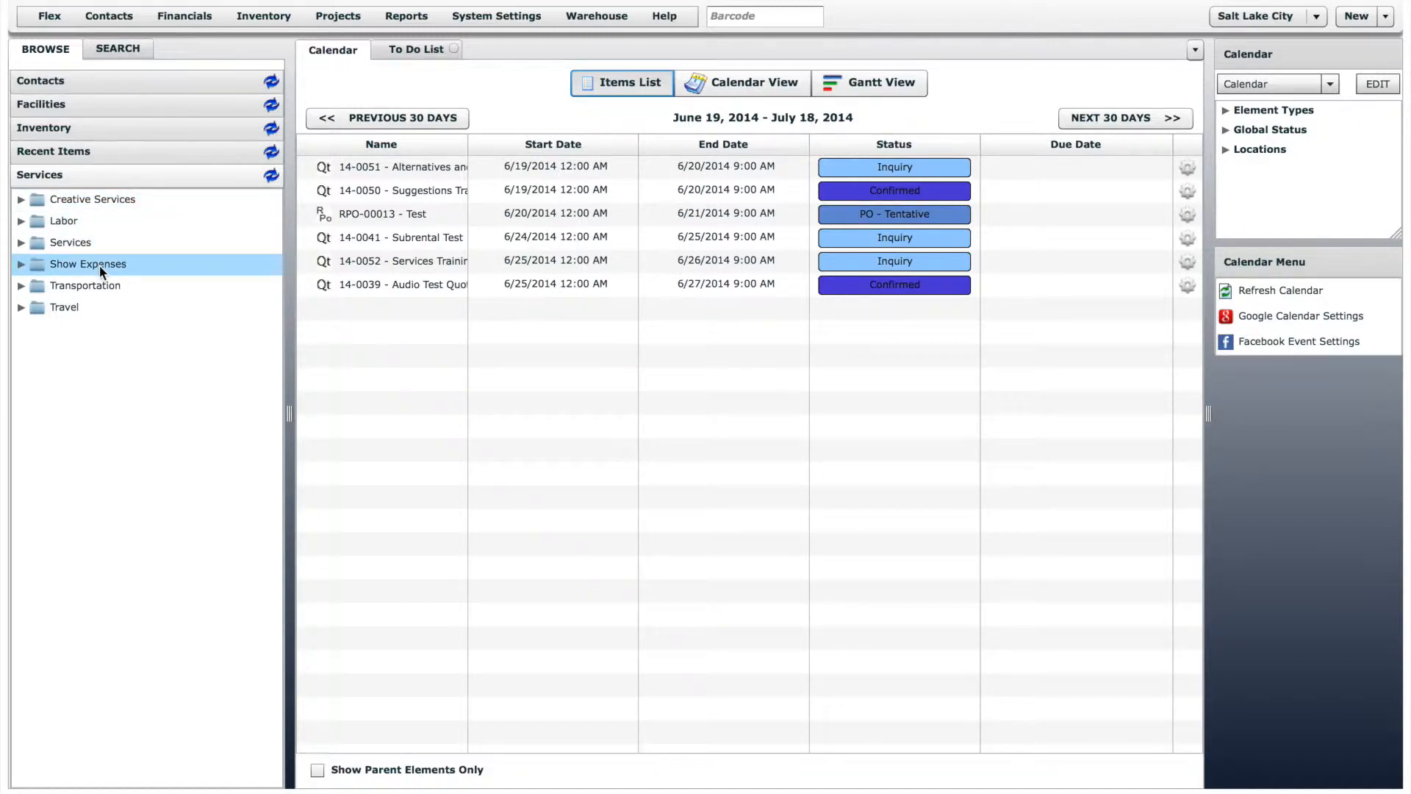
- Expand the Travel, Show Expenses and Labor categories of the services tree to examine the existing service offerings
left_click(18, 308)
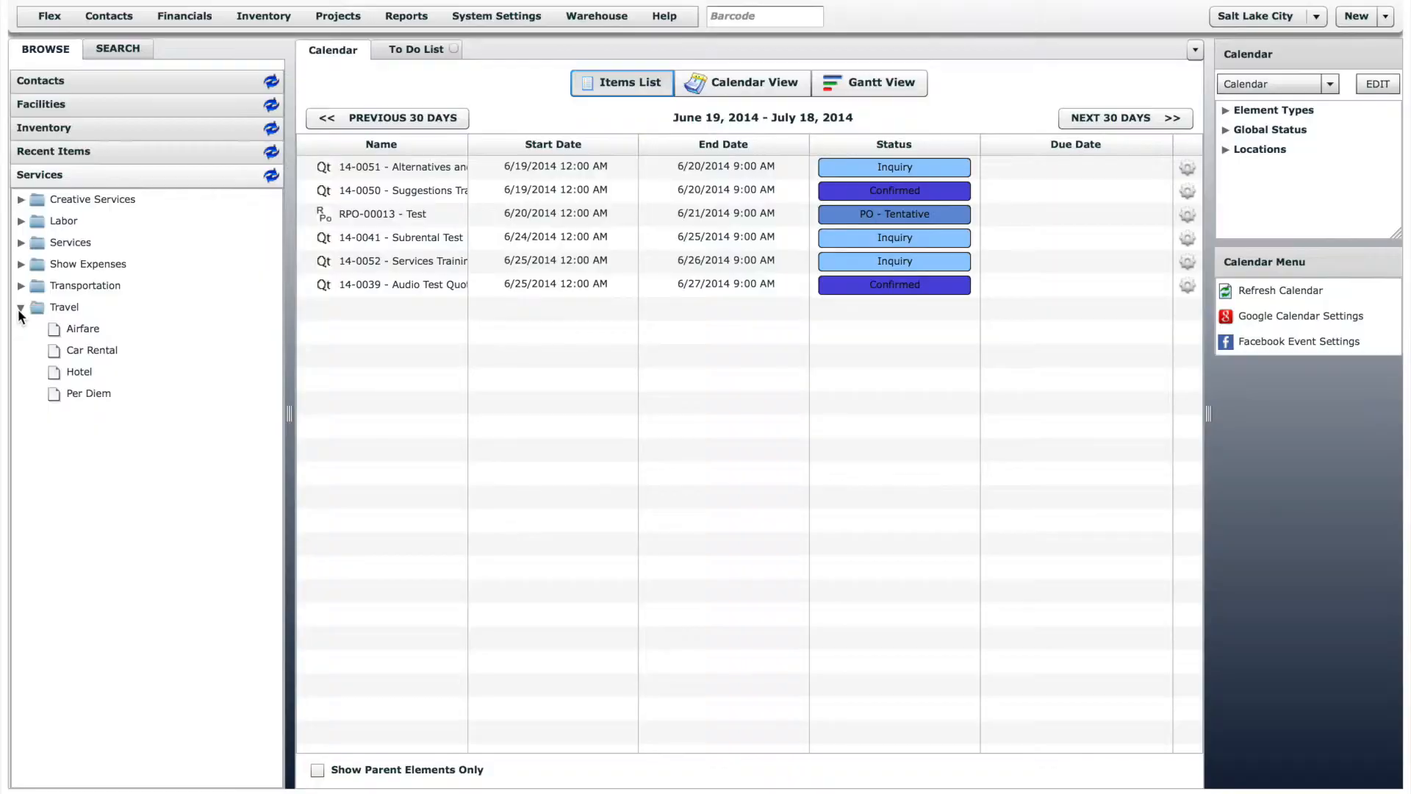
left_click(20, 265)
left_click(19, 220)
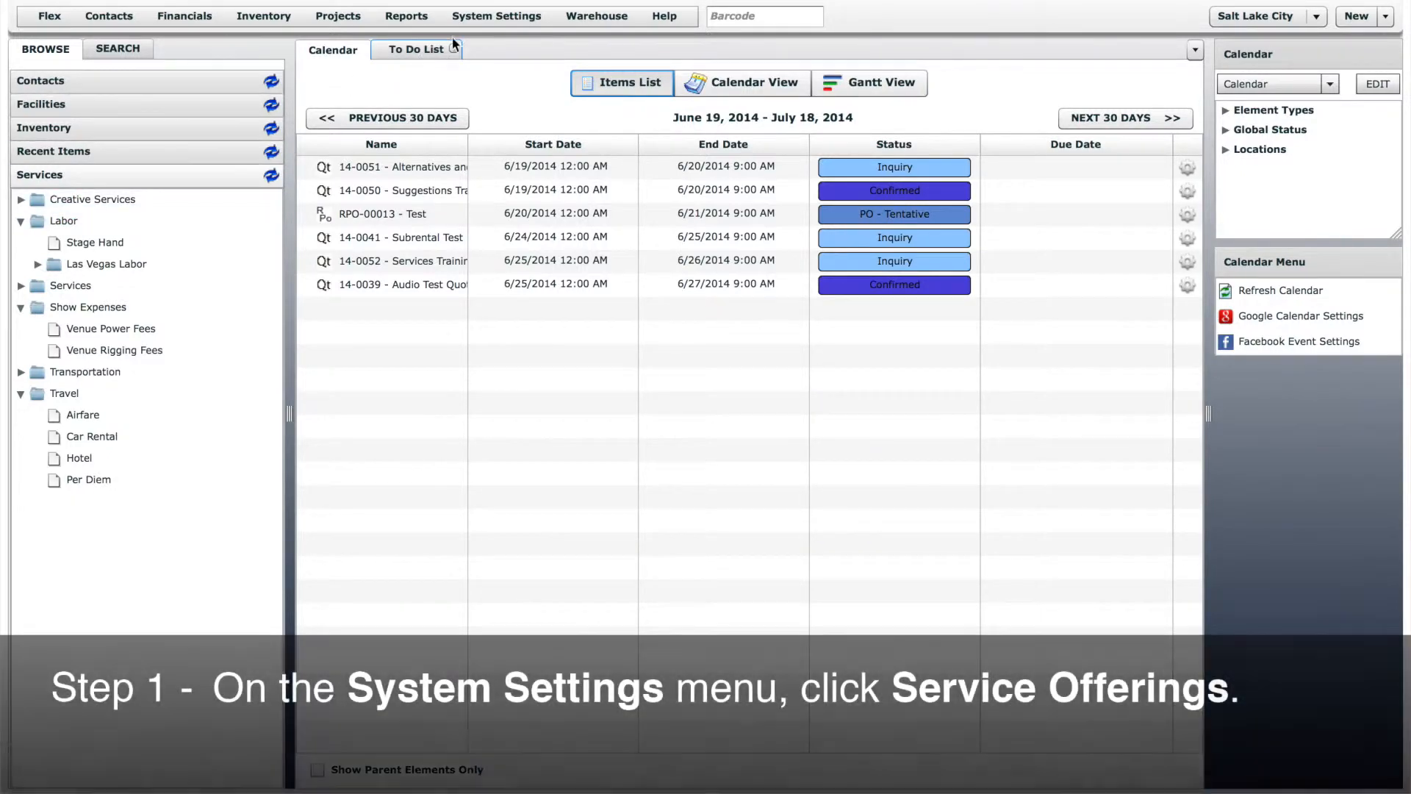
- Open the list of service offerings in the system settings
left_click(493, 16)
left_click_drag(635, 69, 650, 263)
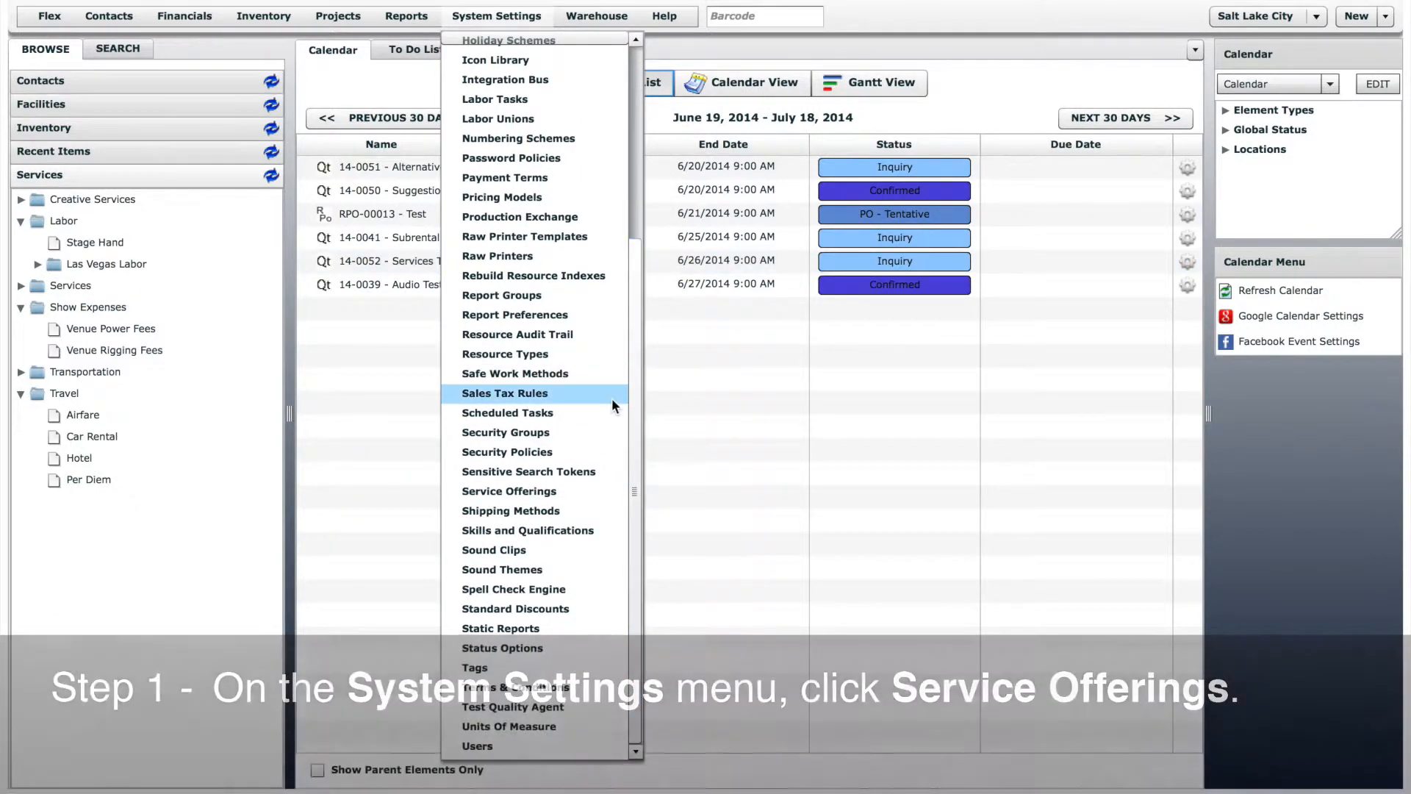
left_click(544, 491)
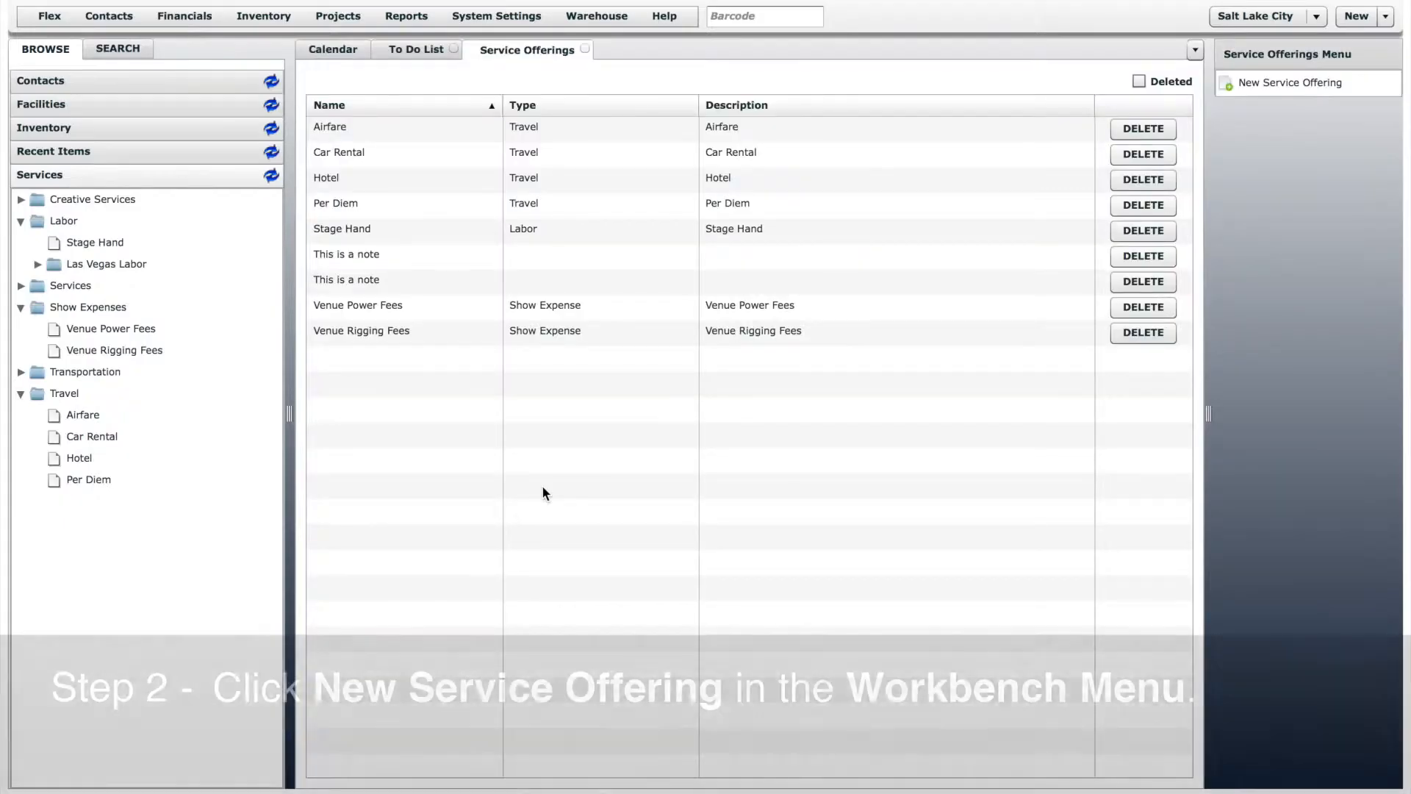
- Start a new service offering named Audio Engineer and assign it the Labor resource type
left_click(1333, 81)
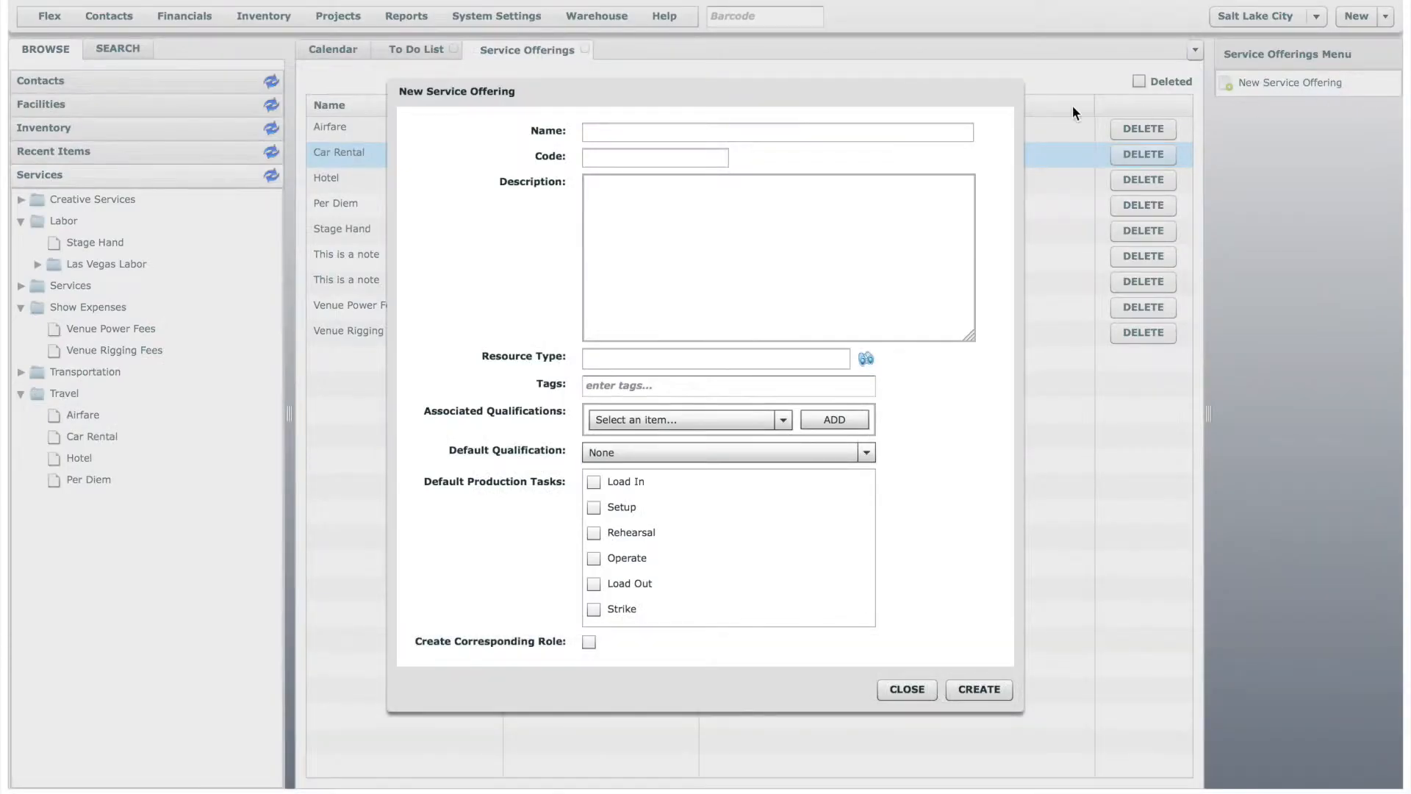
left_click(922, 130)
type("Audio Engineer")
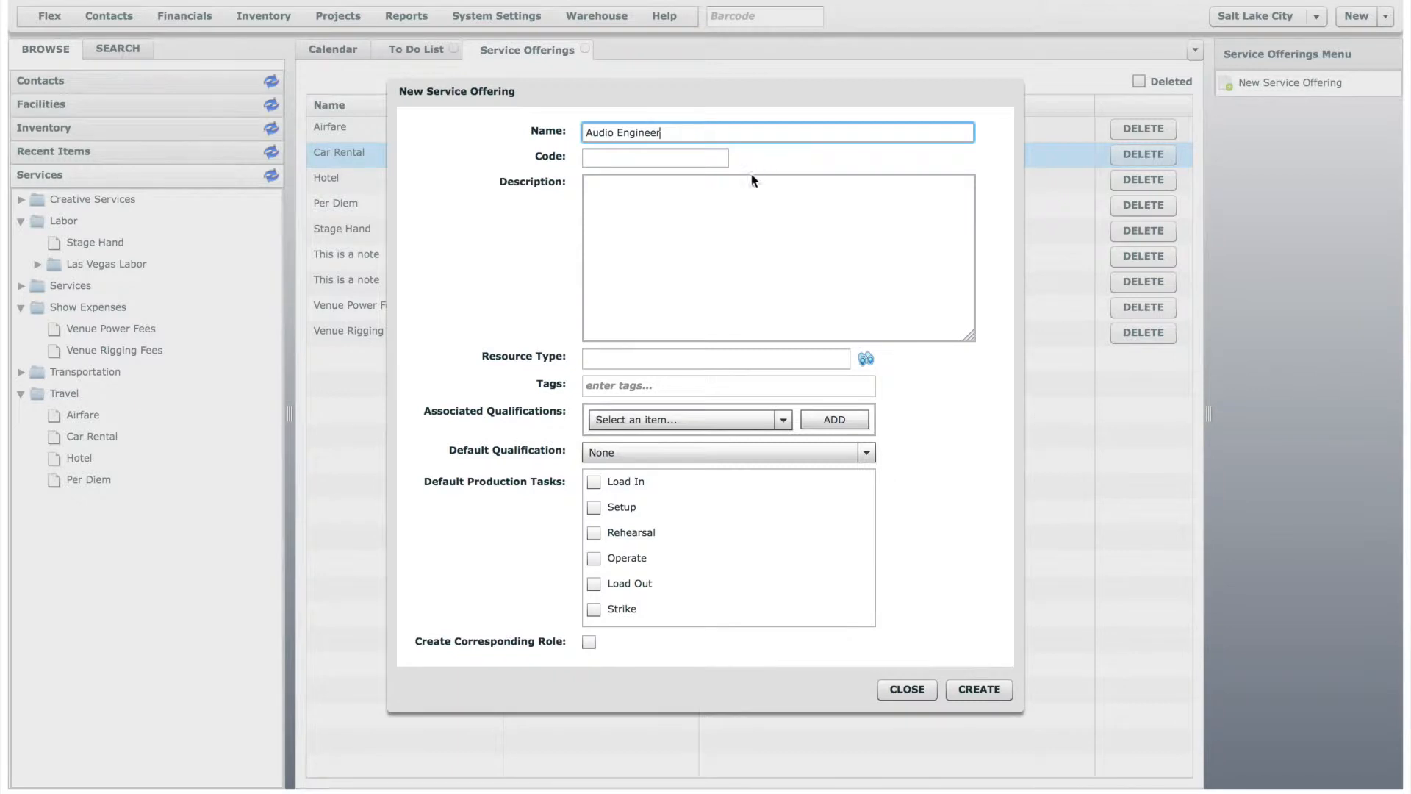
left_click(866, 358)
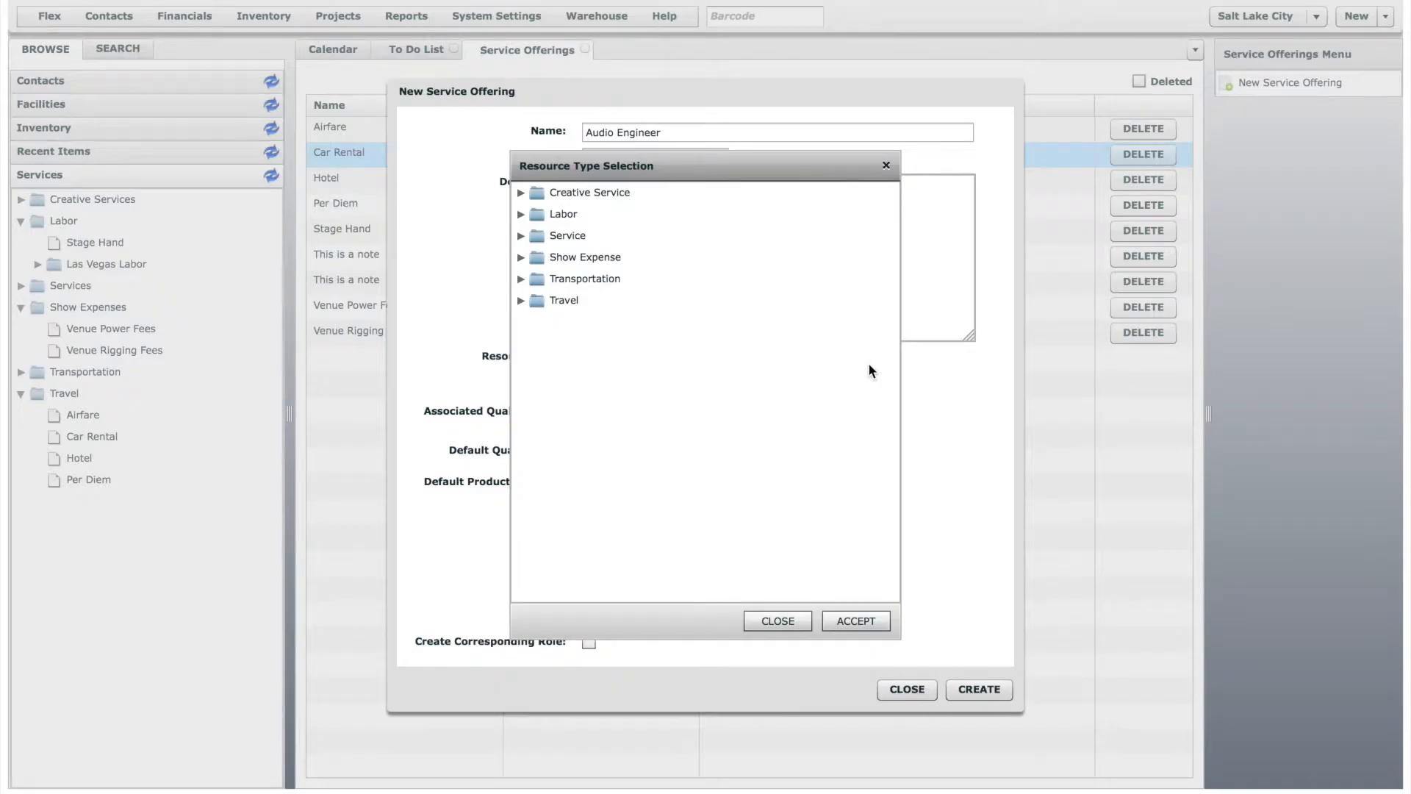
left_click(567, 217)
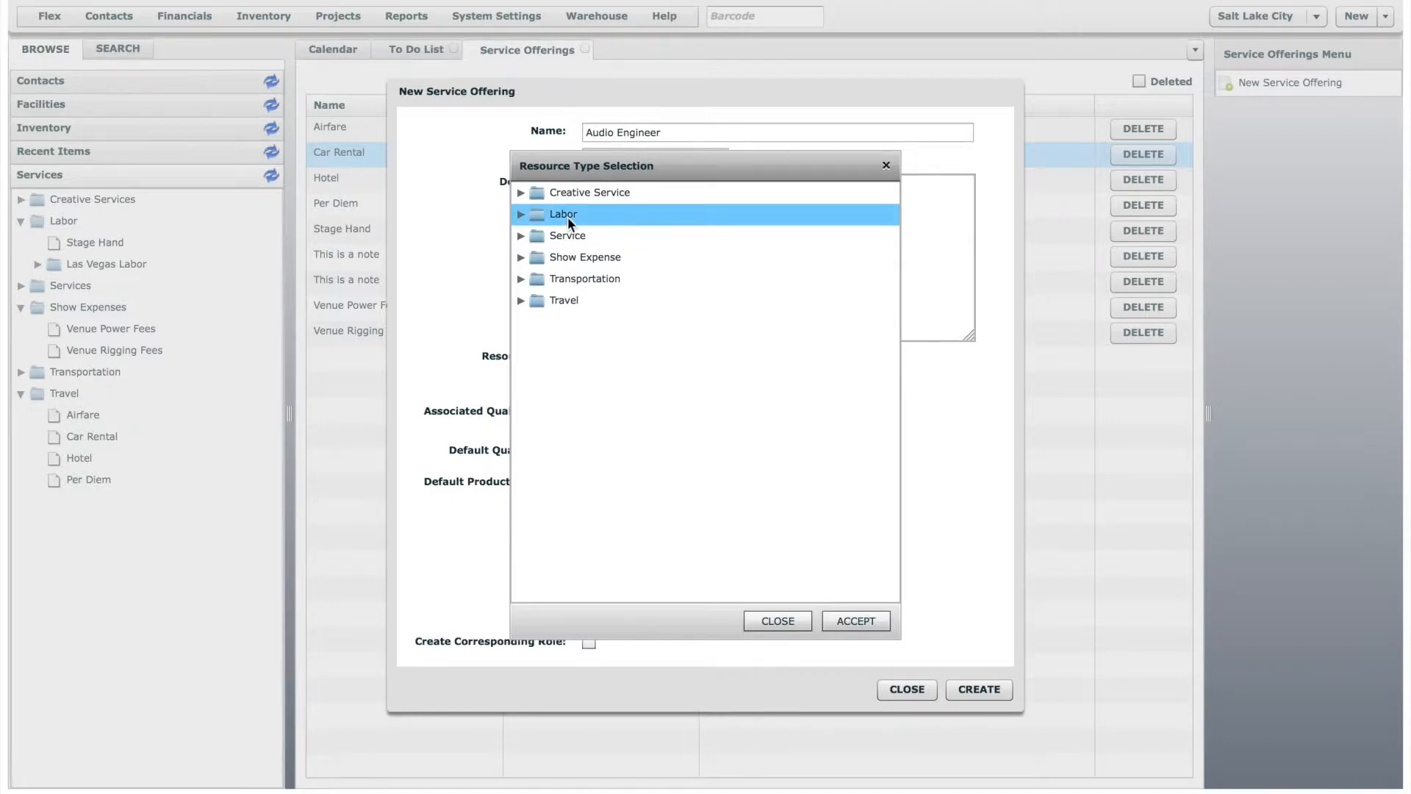
left_click(856, 620)
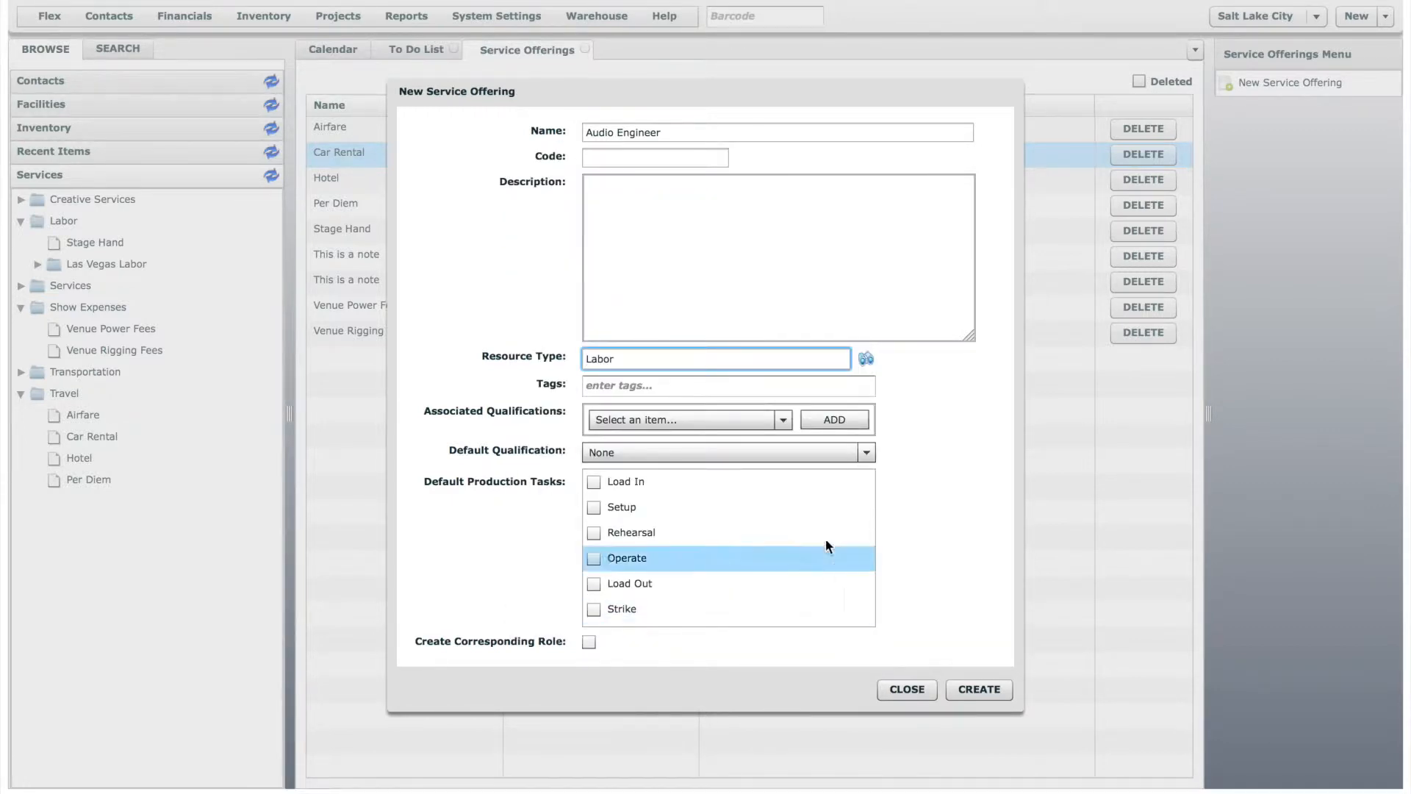
- Add A1 Audio Engineer as an associated qualification of the offering and set it as the default qualification
left_click(791, 421)
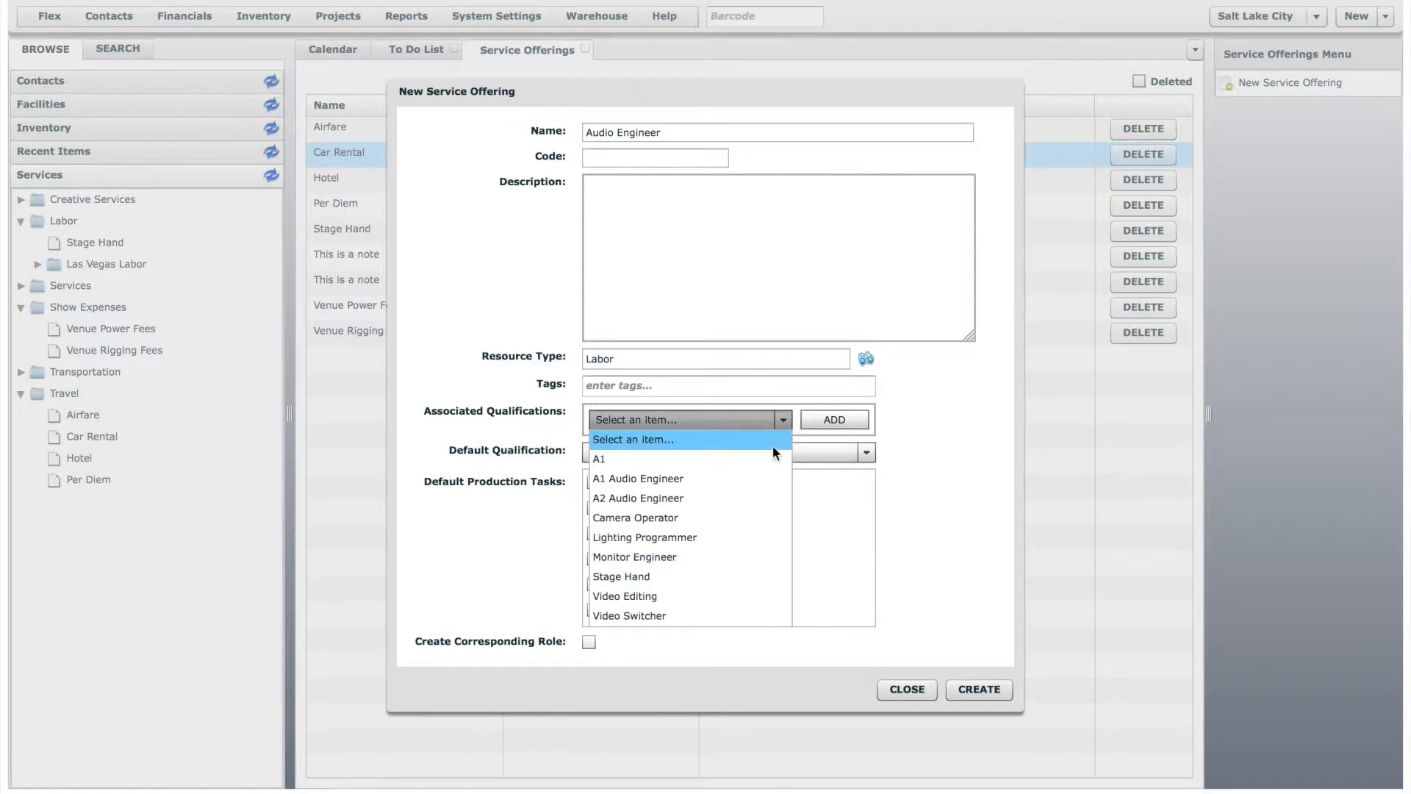
left_click(757, 479)
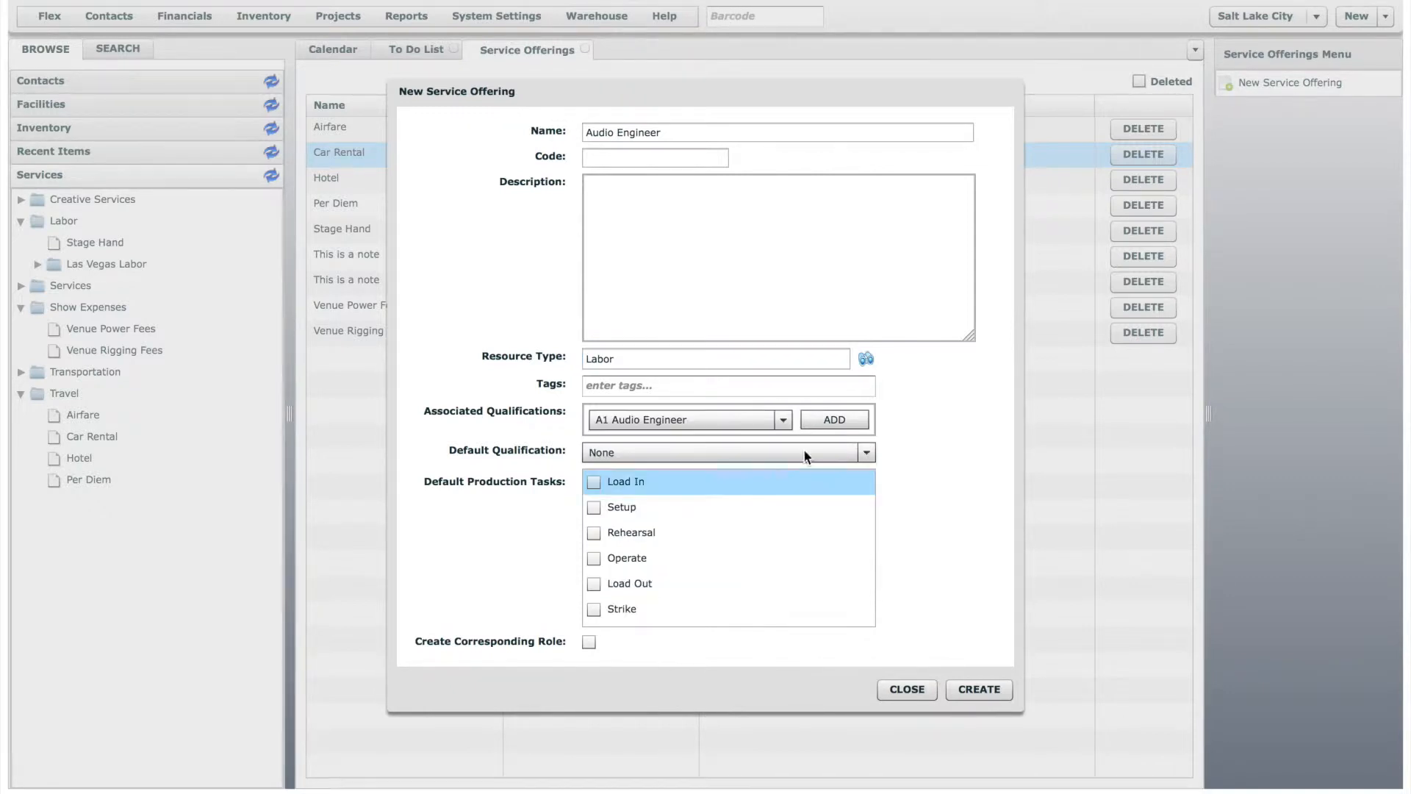
left_click(835, 418)
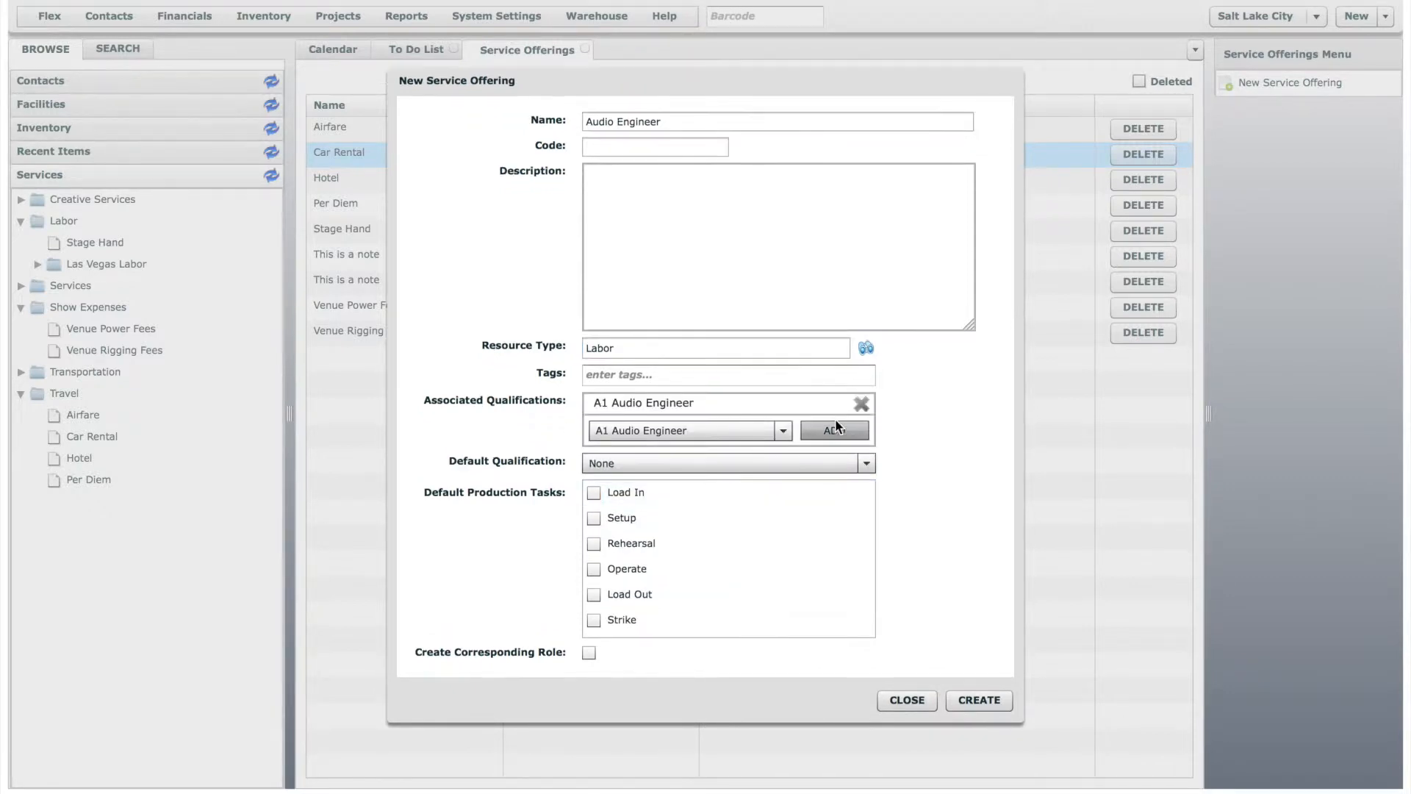
left_click(818, 463)
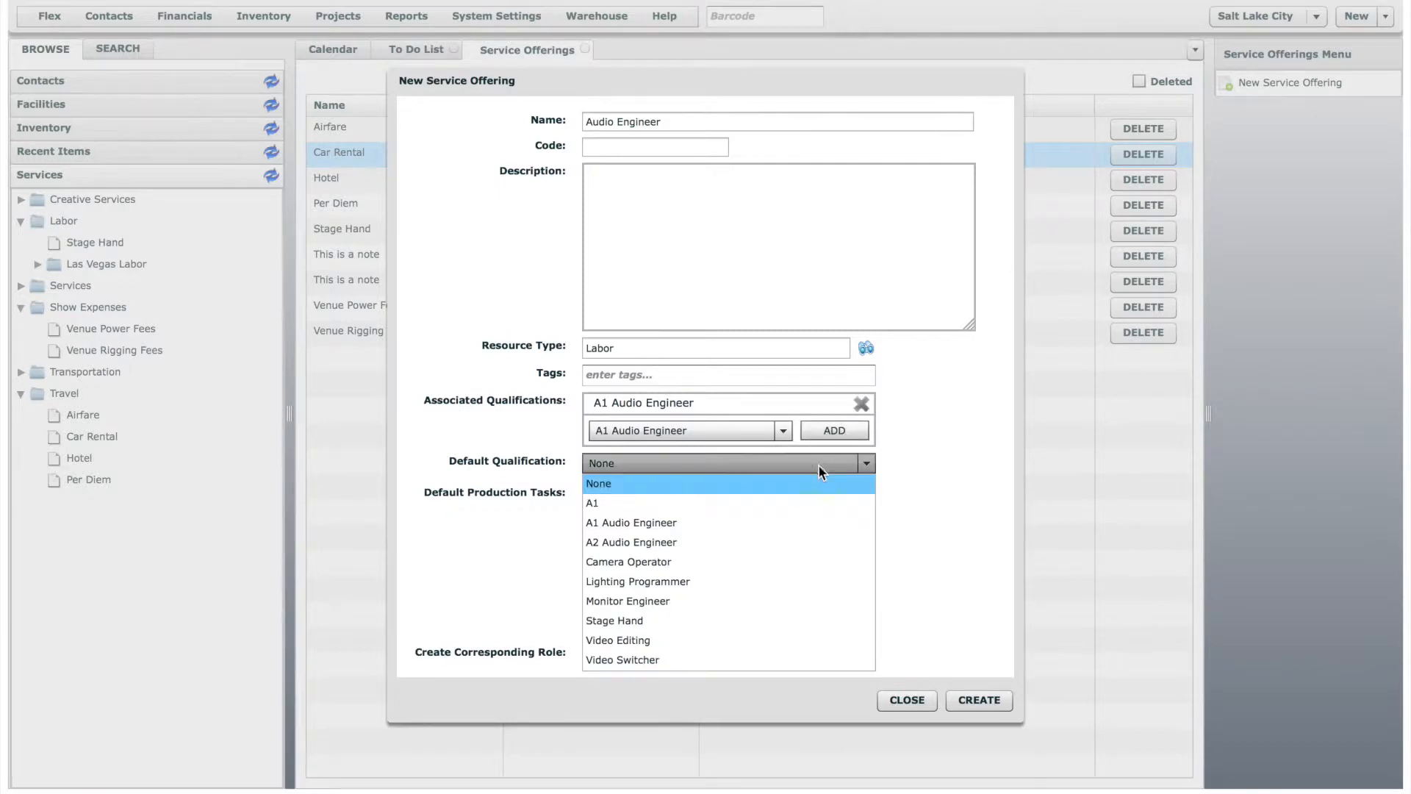
left_click(654, 523)
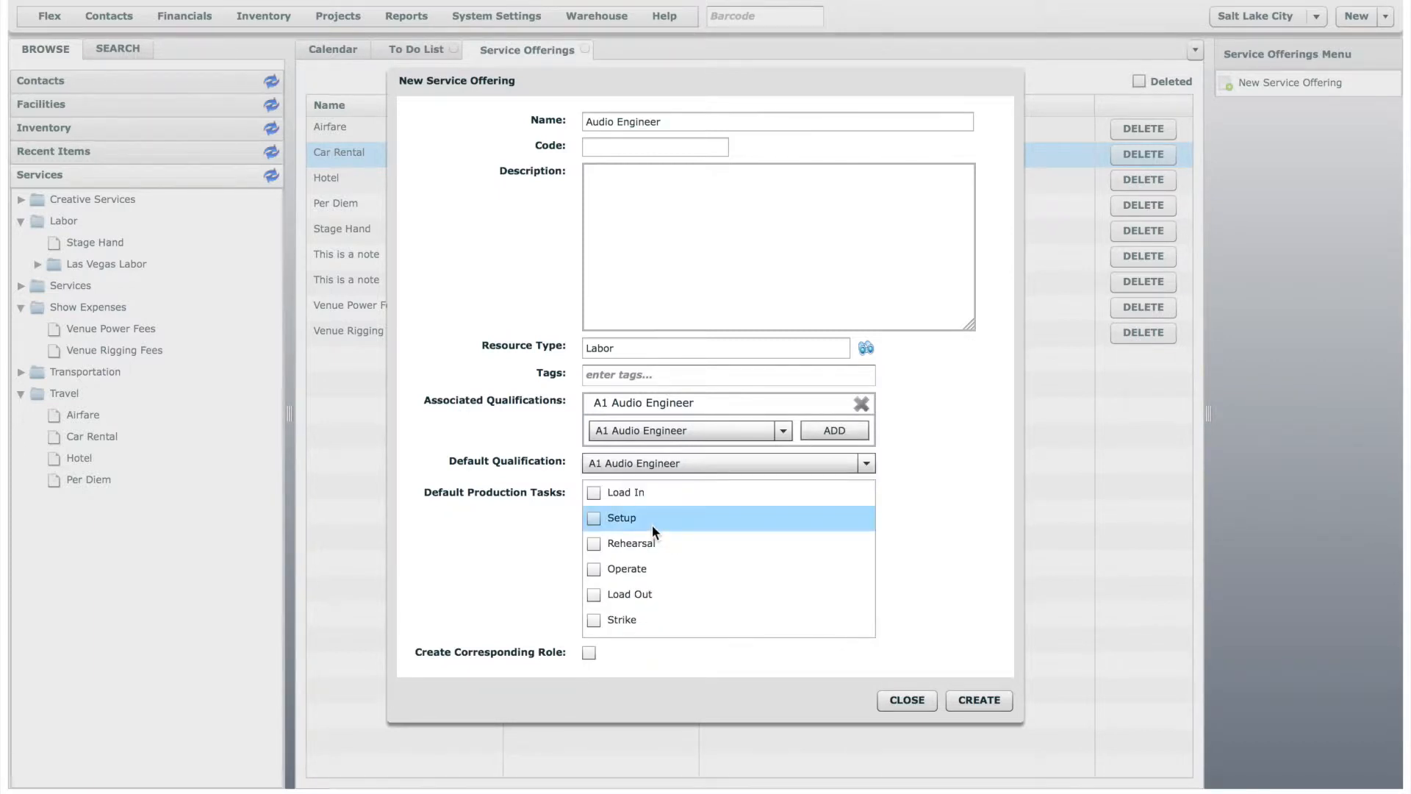
- Enable Setup, Rehearsal and Operate as default production tasks and create the Audio Engineer offering
left_click(594, 519)
left_click(594, 544)
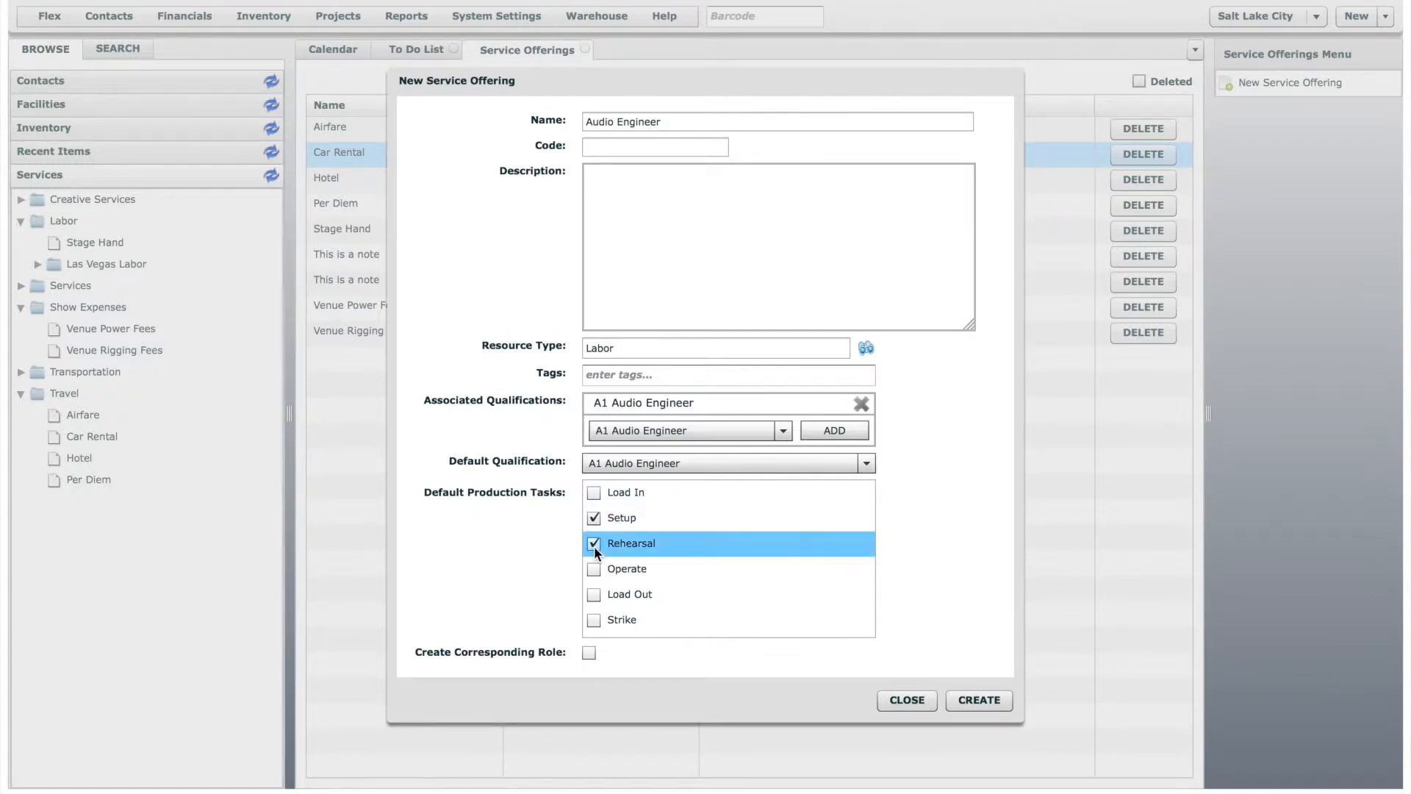
left_click(594, 569)
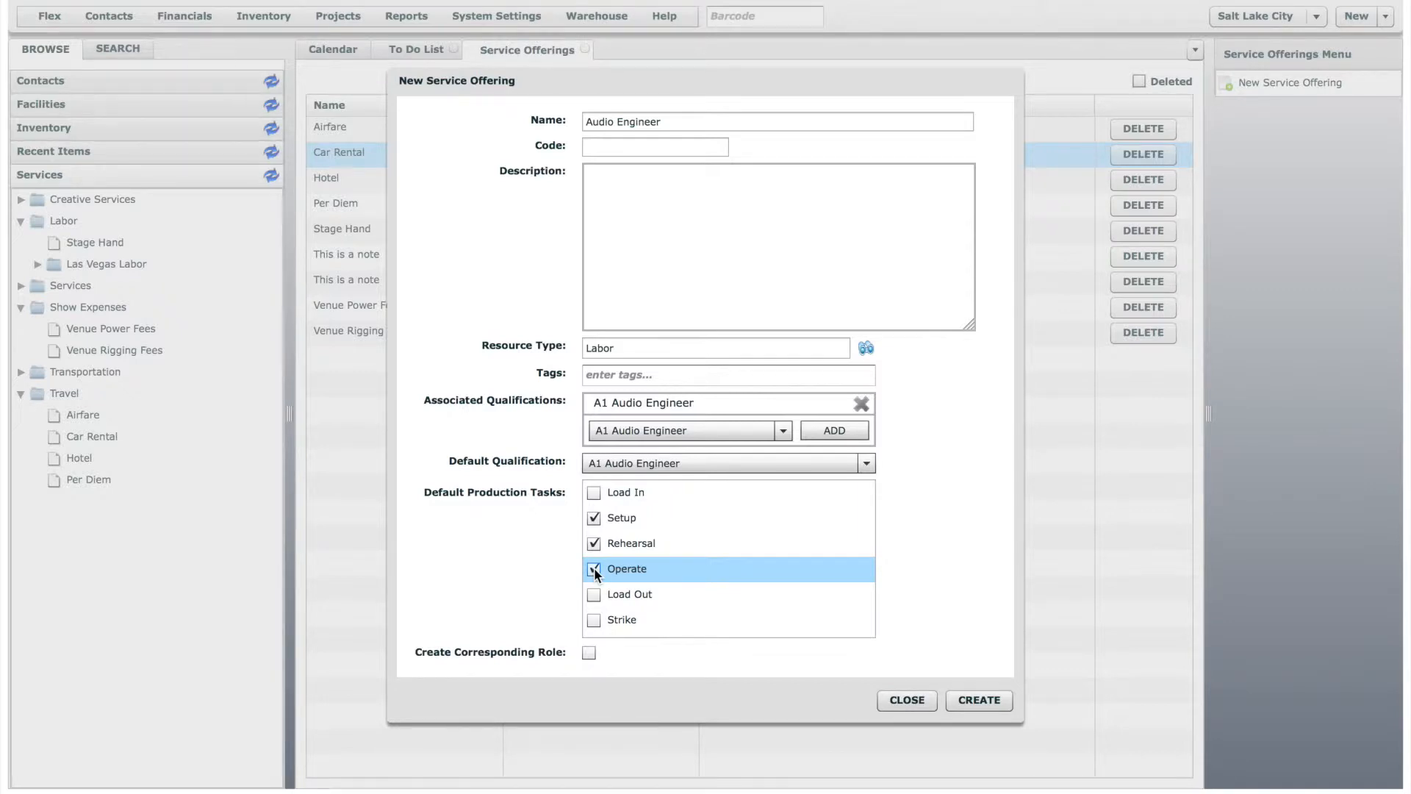
left_click(1002, 700)
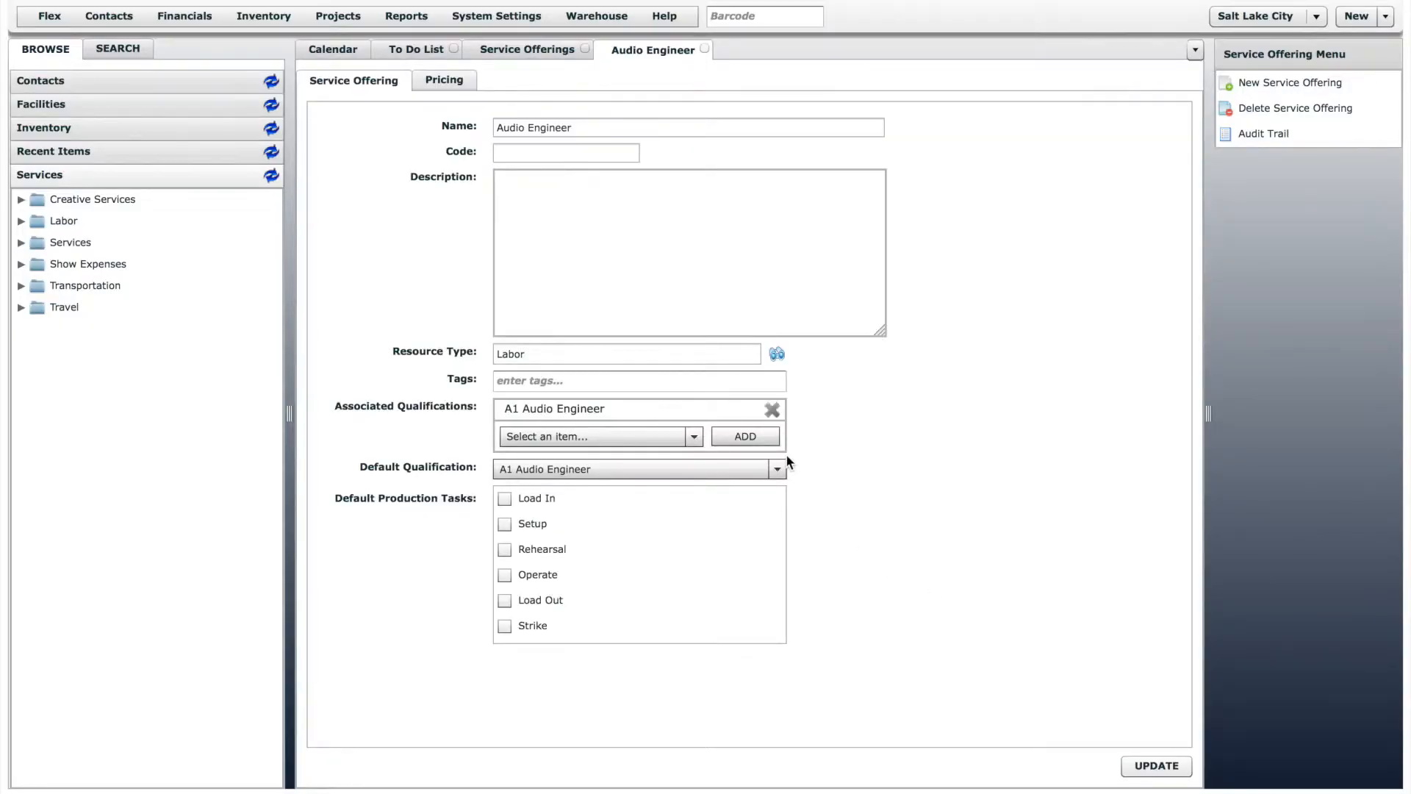
- Set the Audio Engineer's US Dollar prices to 700 for the day rate and 70 for the hourly rate
left_click(466, 86)
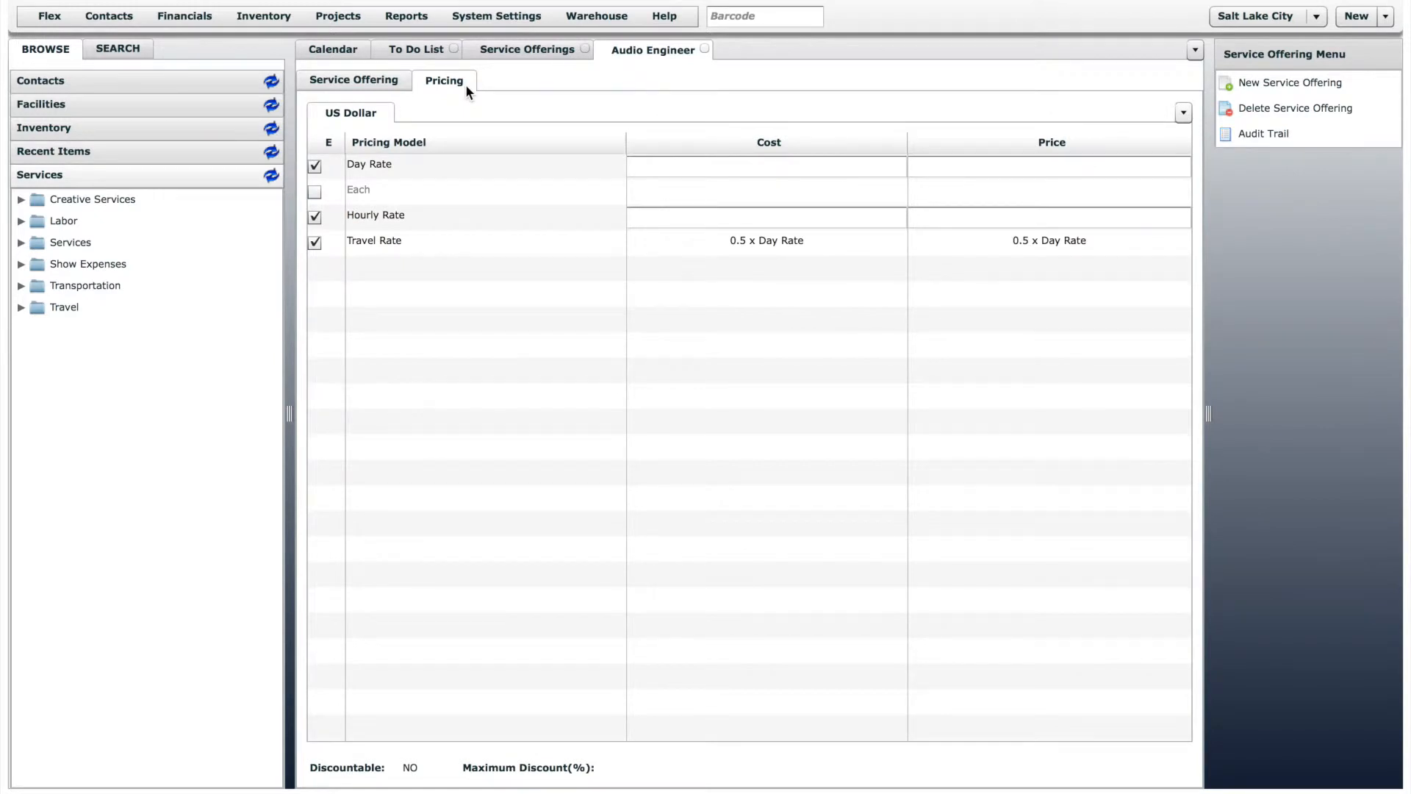
left_click(1059, 166)
type("700")
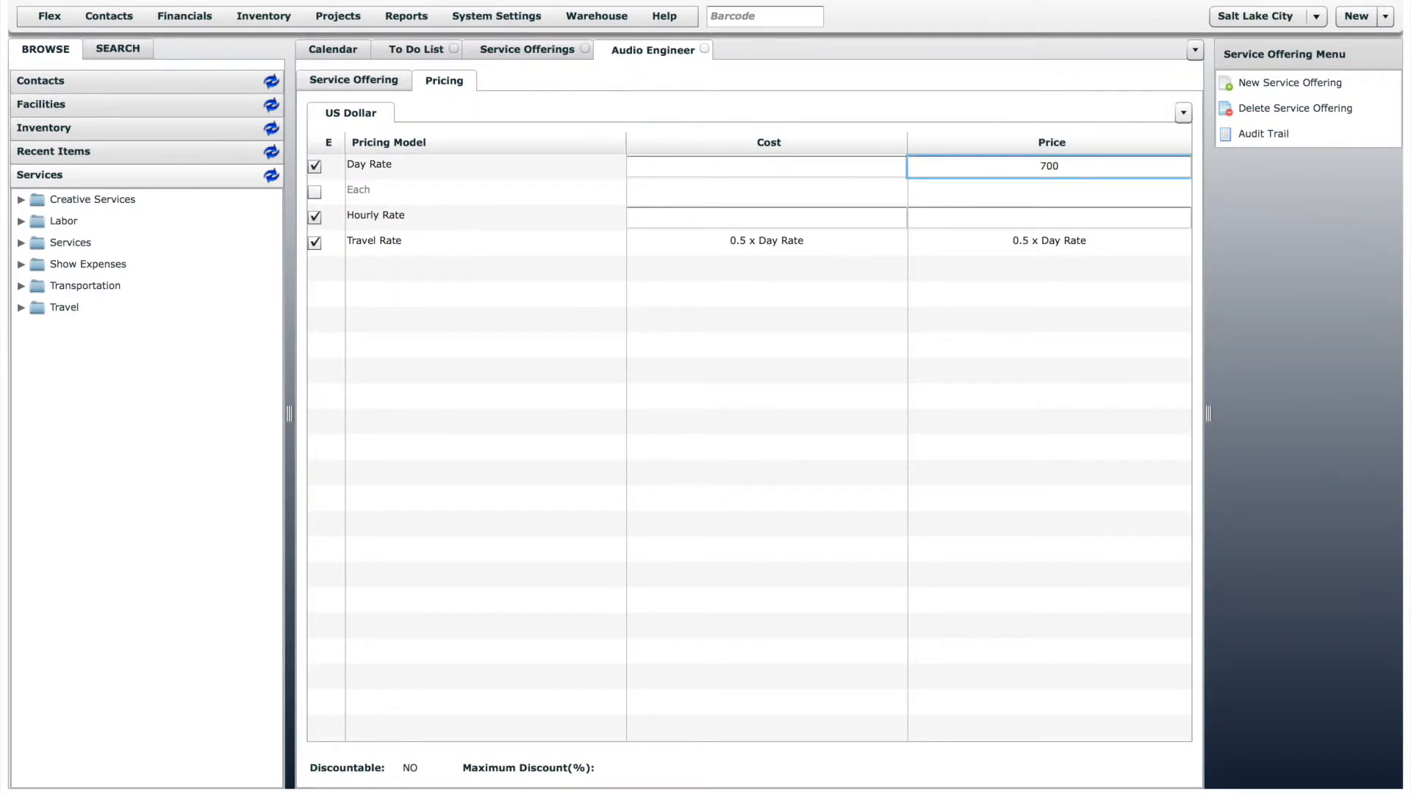
left_click(1072, 219)
type("70")
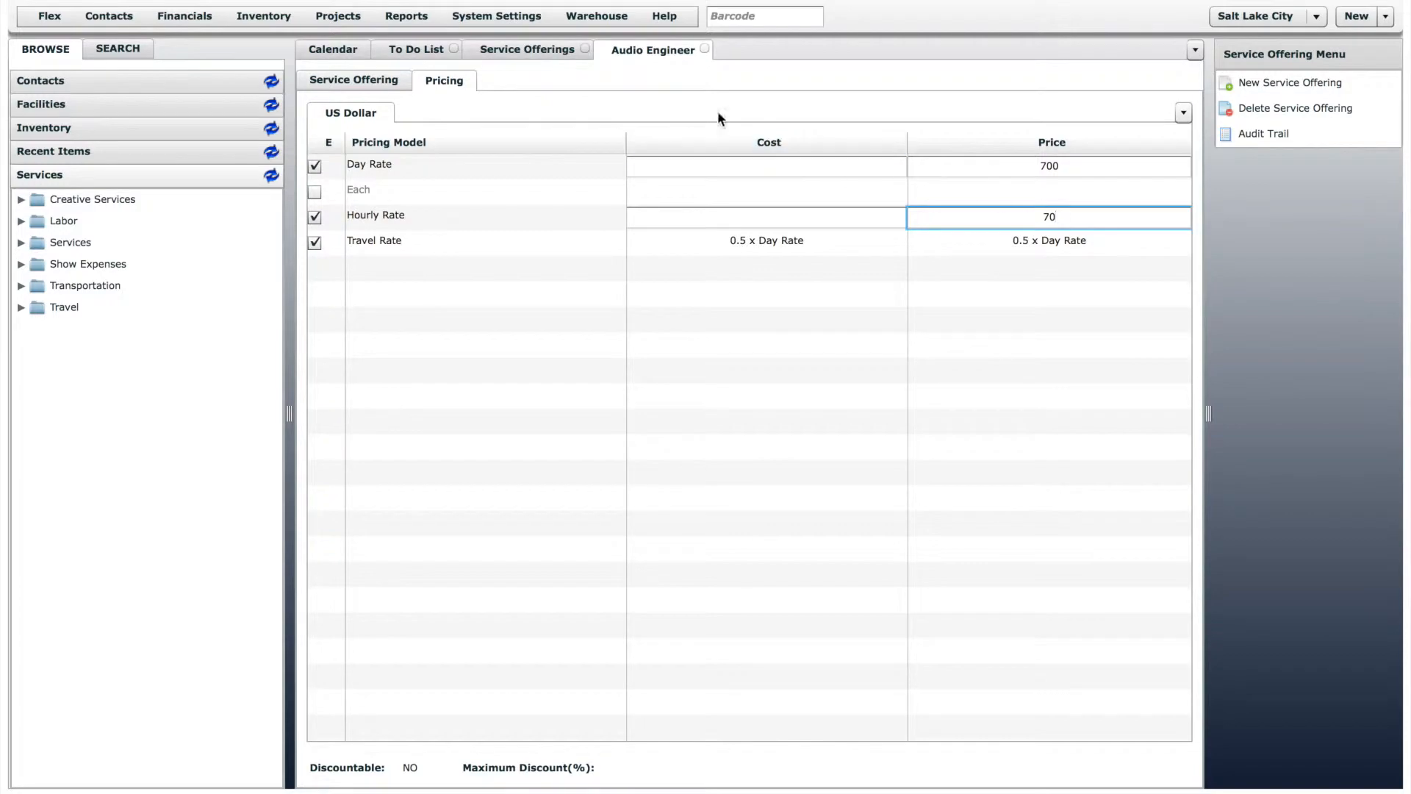
- Start a new service offering from the Creative Services category, named Video Editing, with the Creative Service resource type
left_click(540, 51)
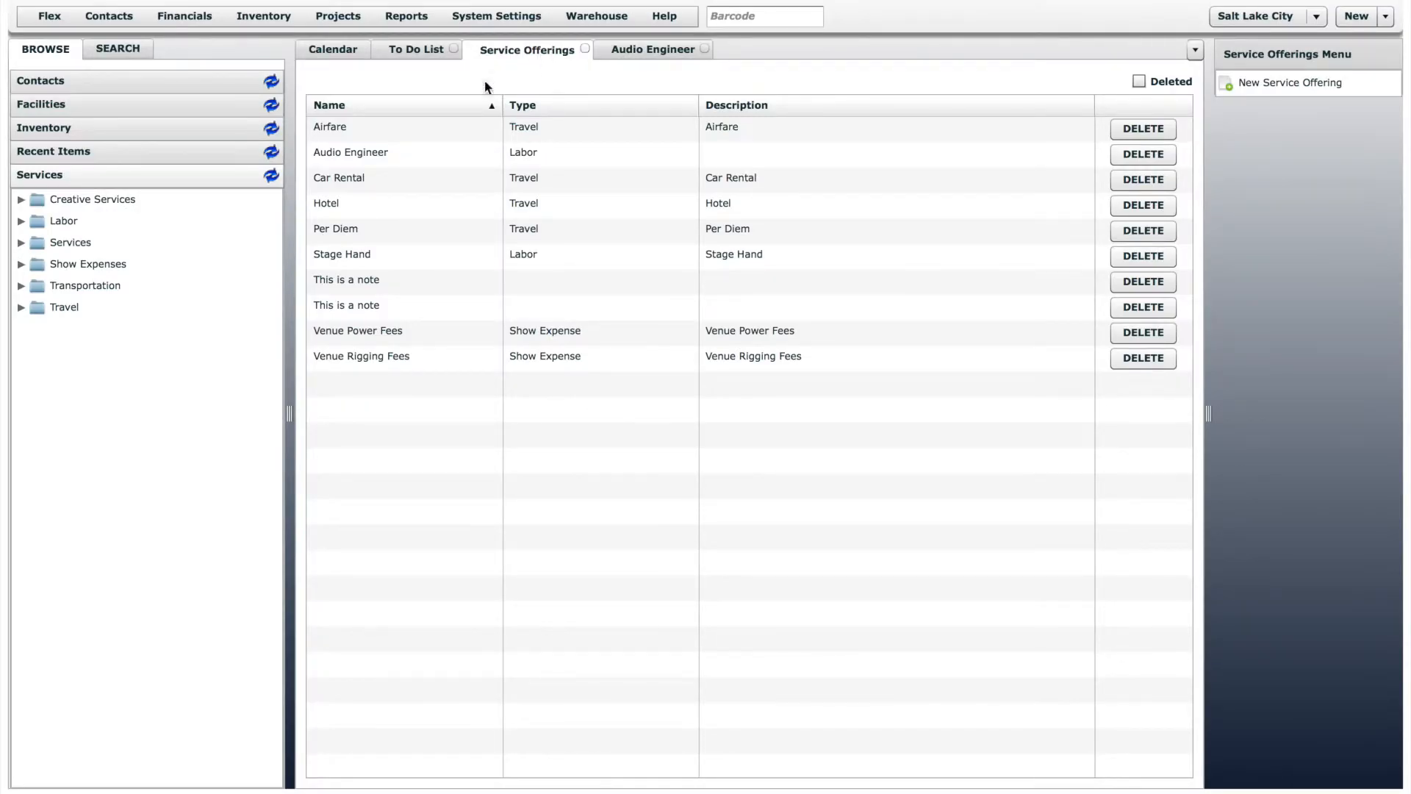
right_click(103, 202)
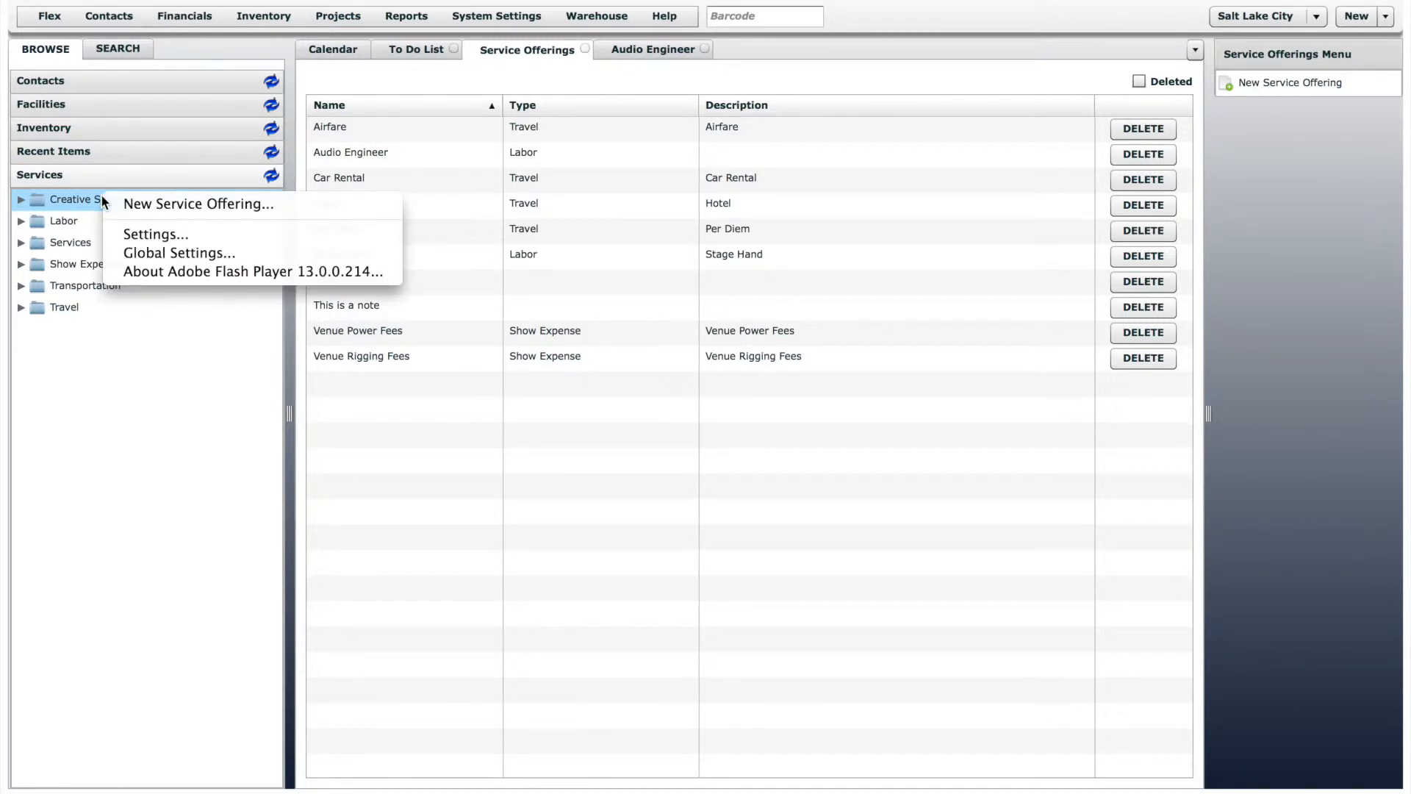
left_click(155, 206)
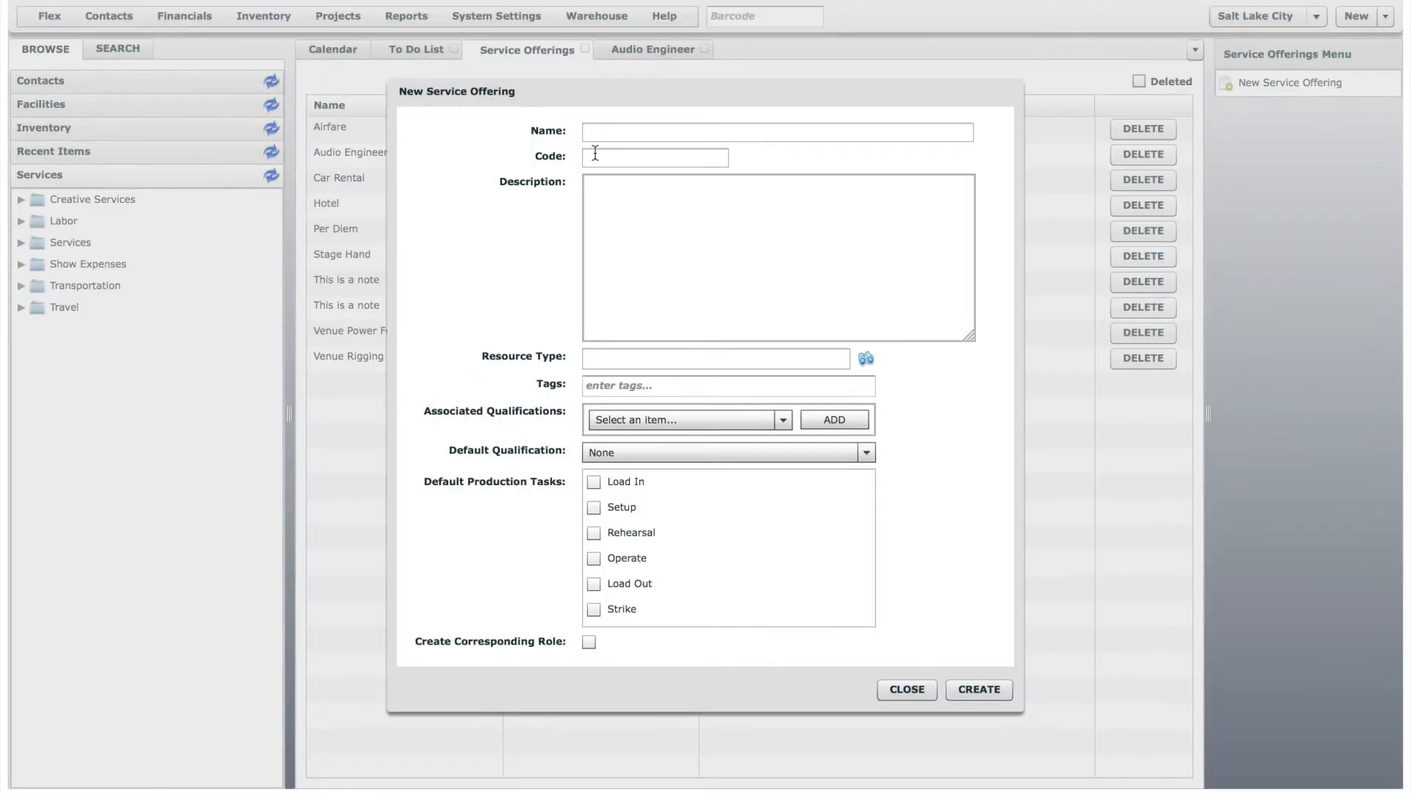
left_click(635, 134)
type("V")
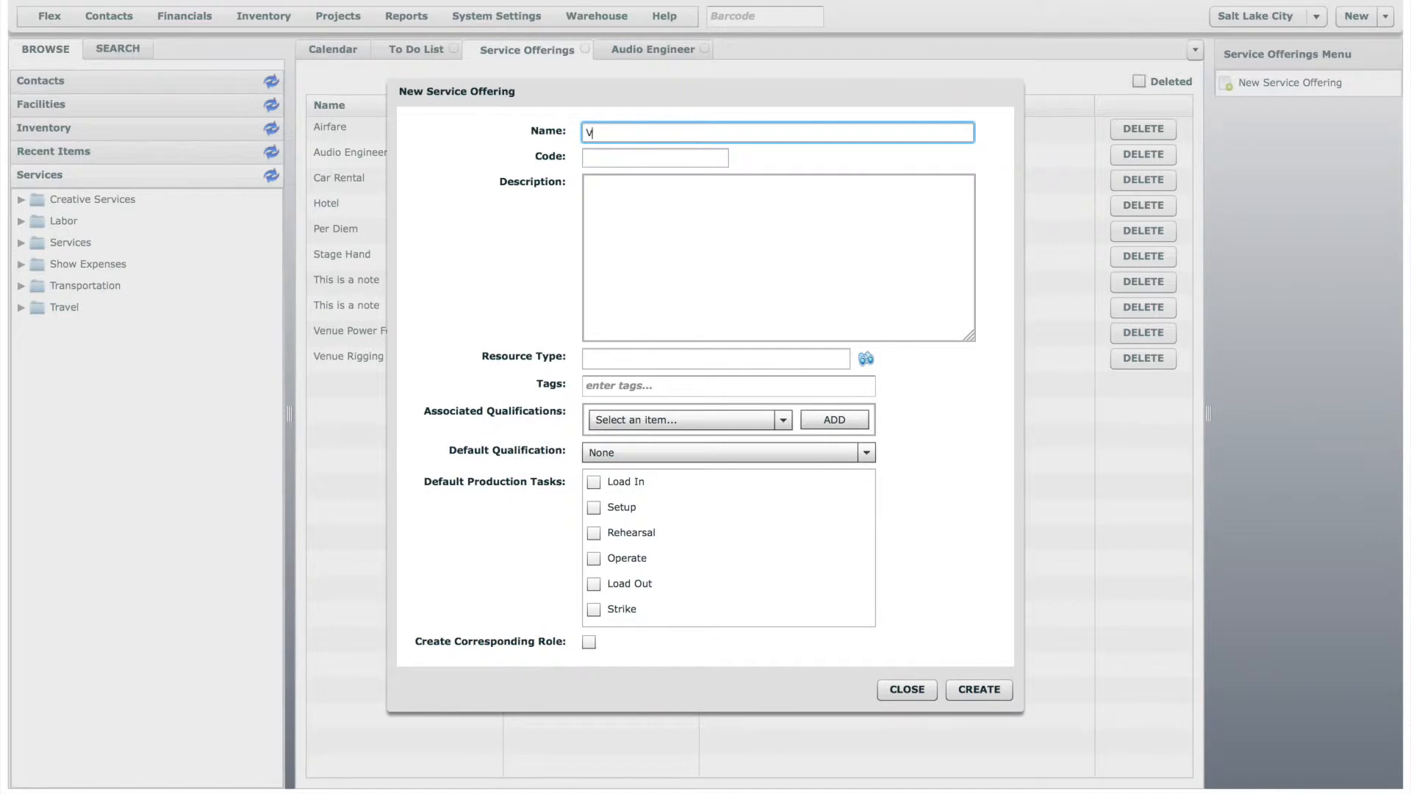
type("ideo Editing")
left_click(867, 360)
left_click(603, 195)
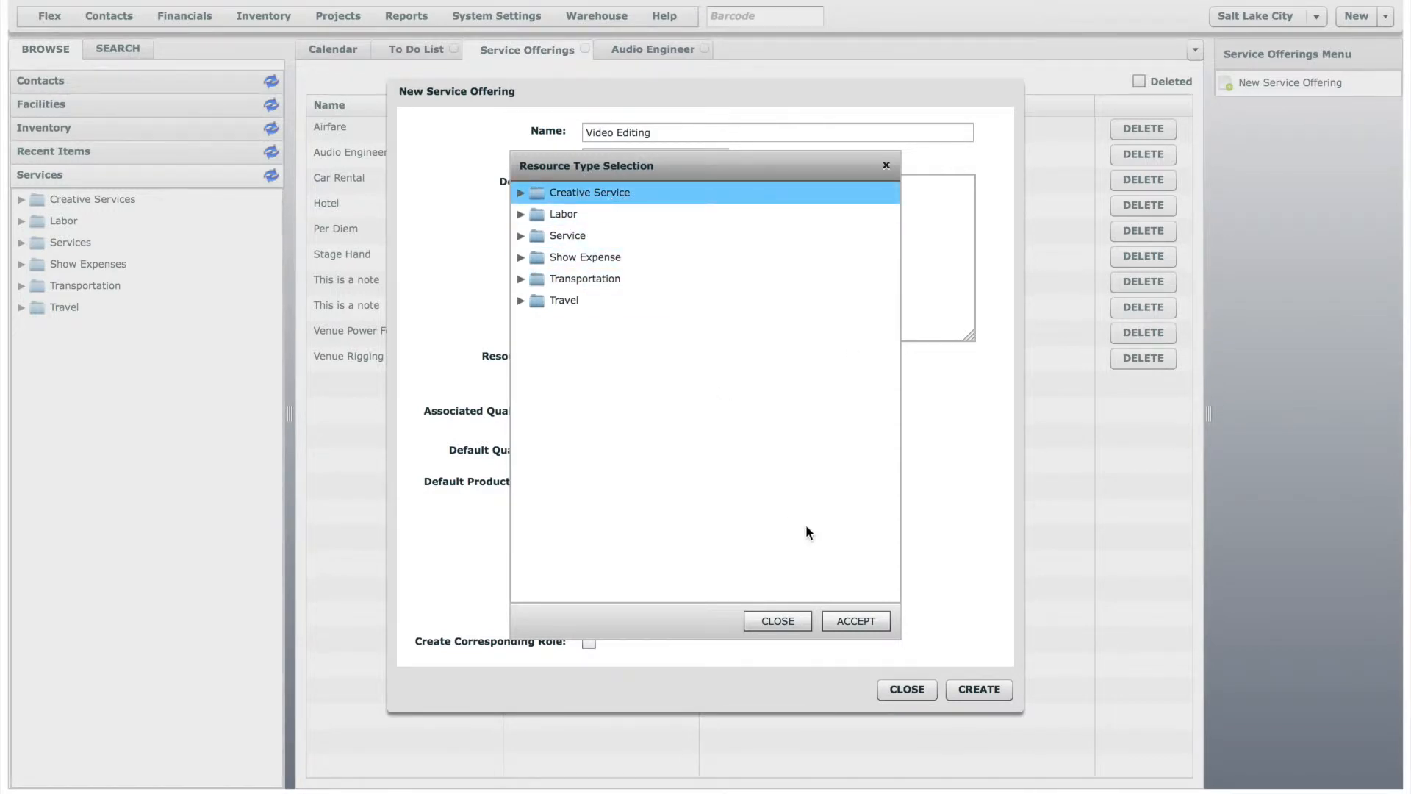
left_click(858, 621)
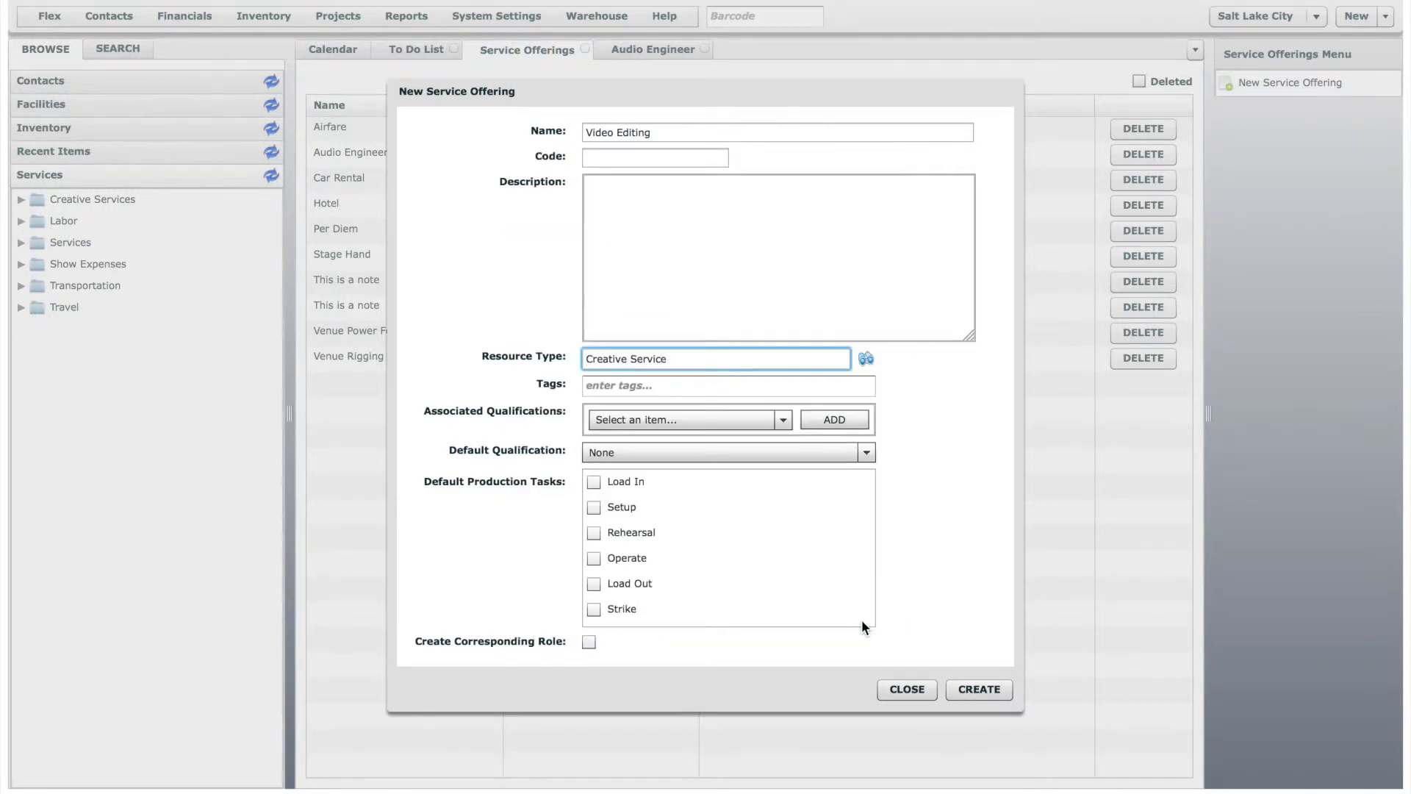
- Add Video Editing as the associated and default qualification, and create the Video Editing offering
left_click(784, 419)
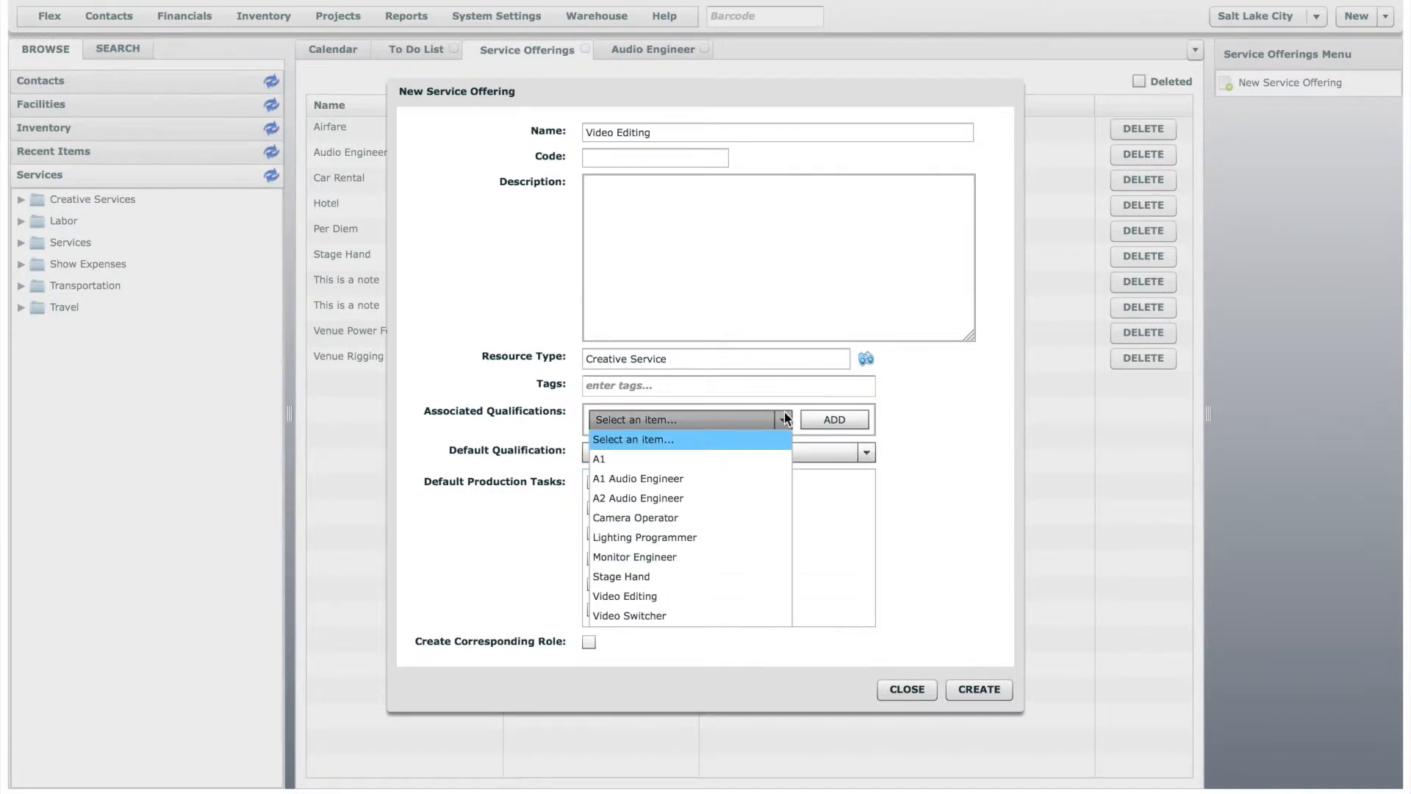
left_click(685, 596)
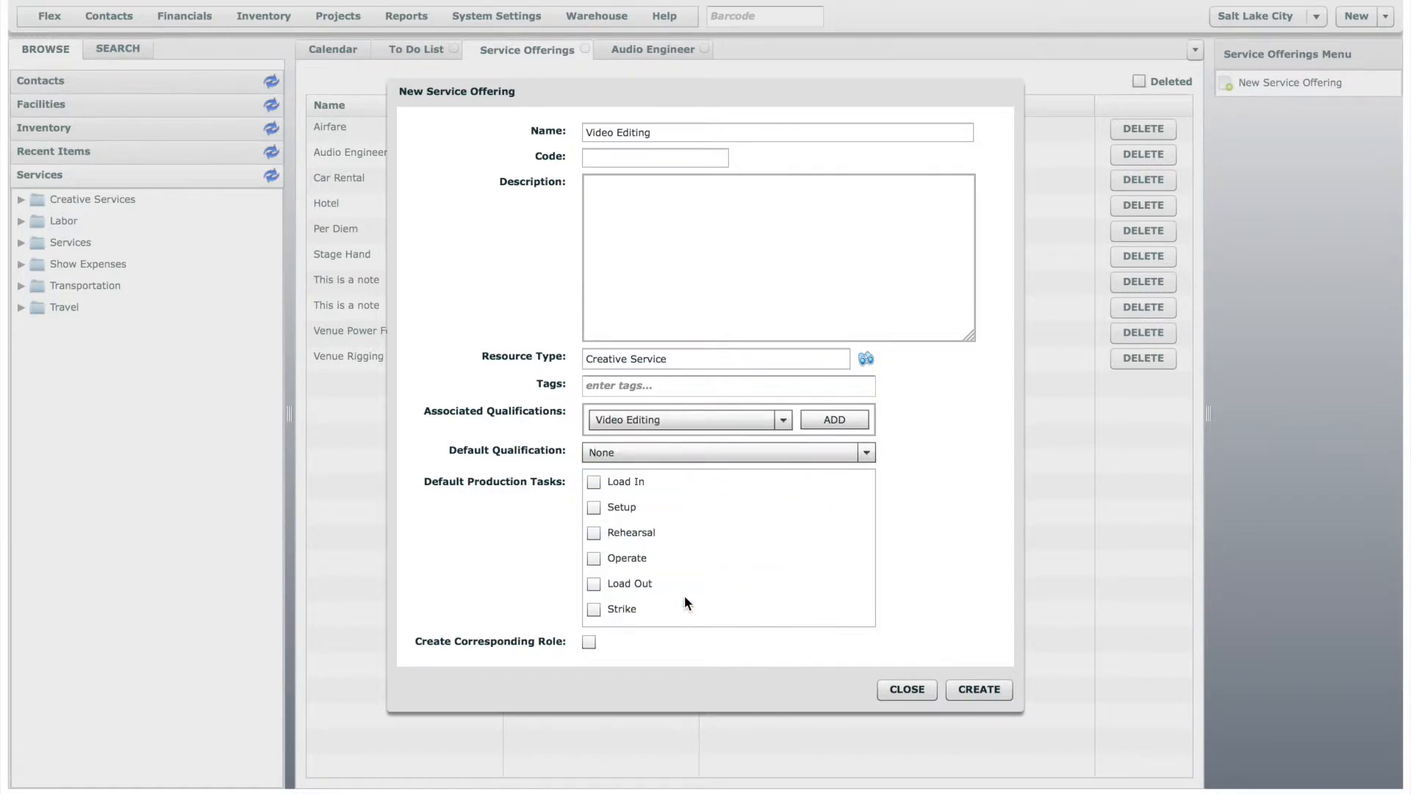
left_click(852, 420)
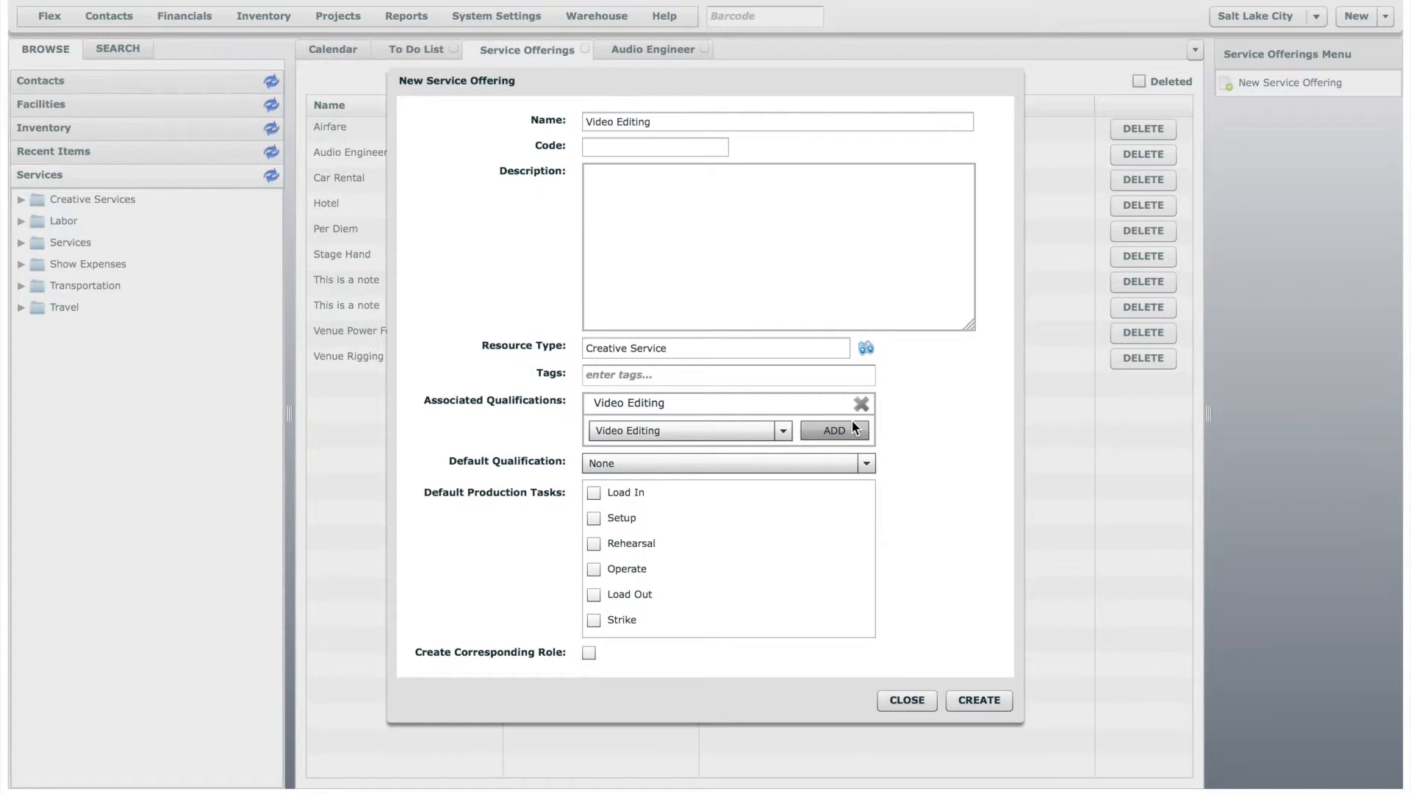
left_click(827, 463)
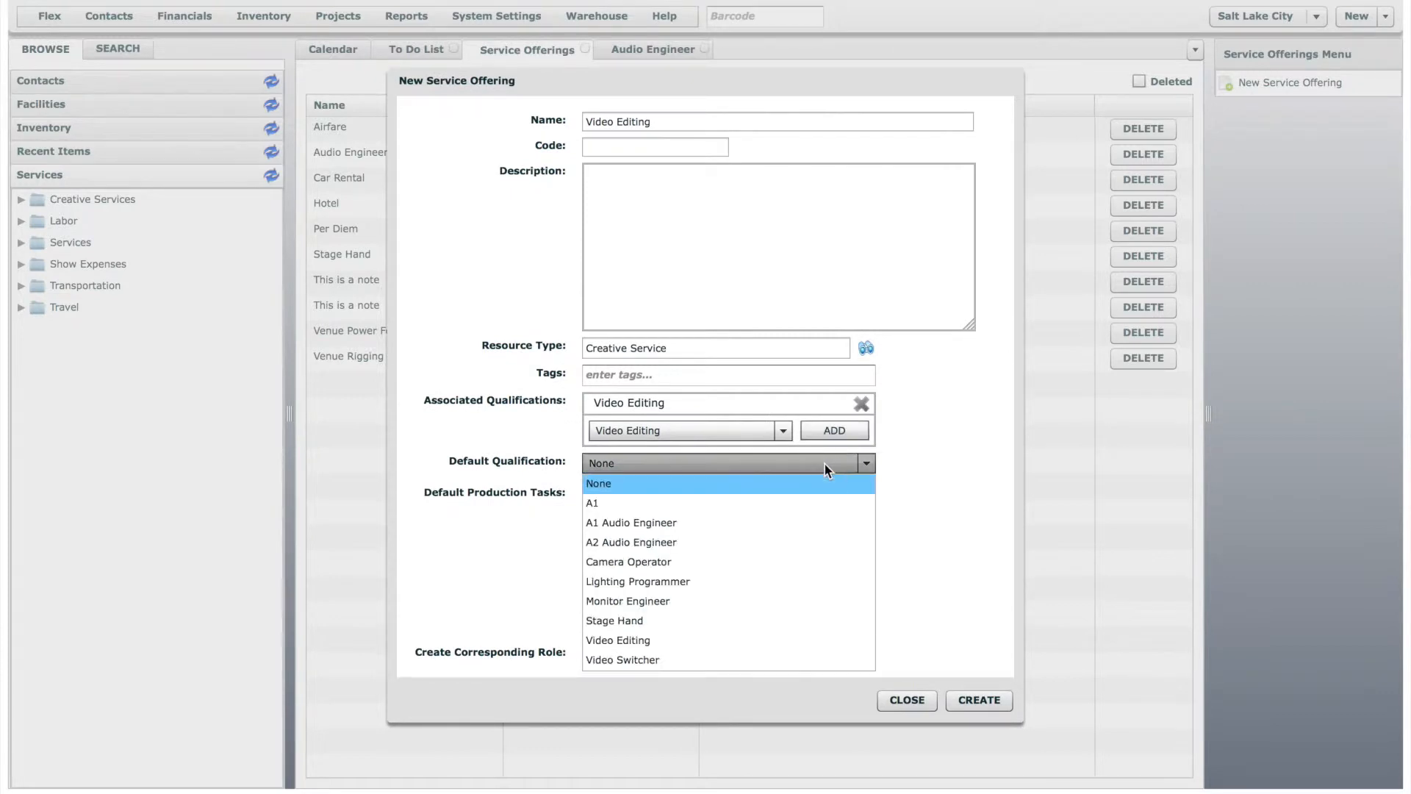
left_click(651, 639)
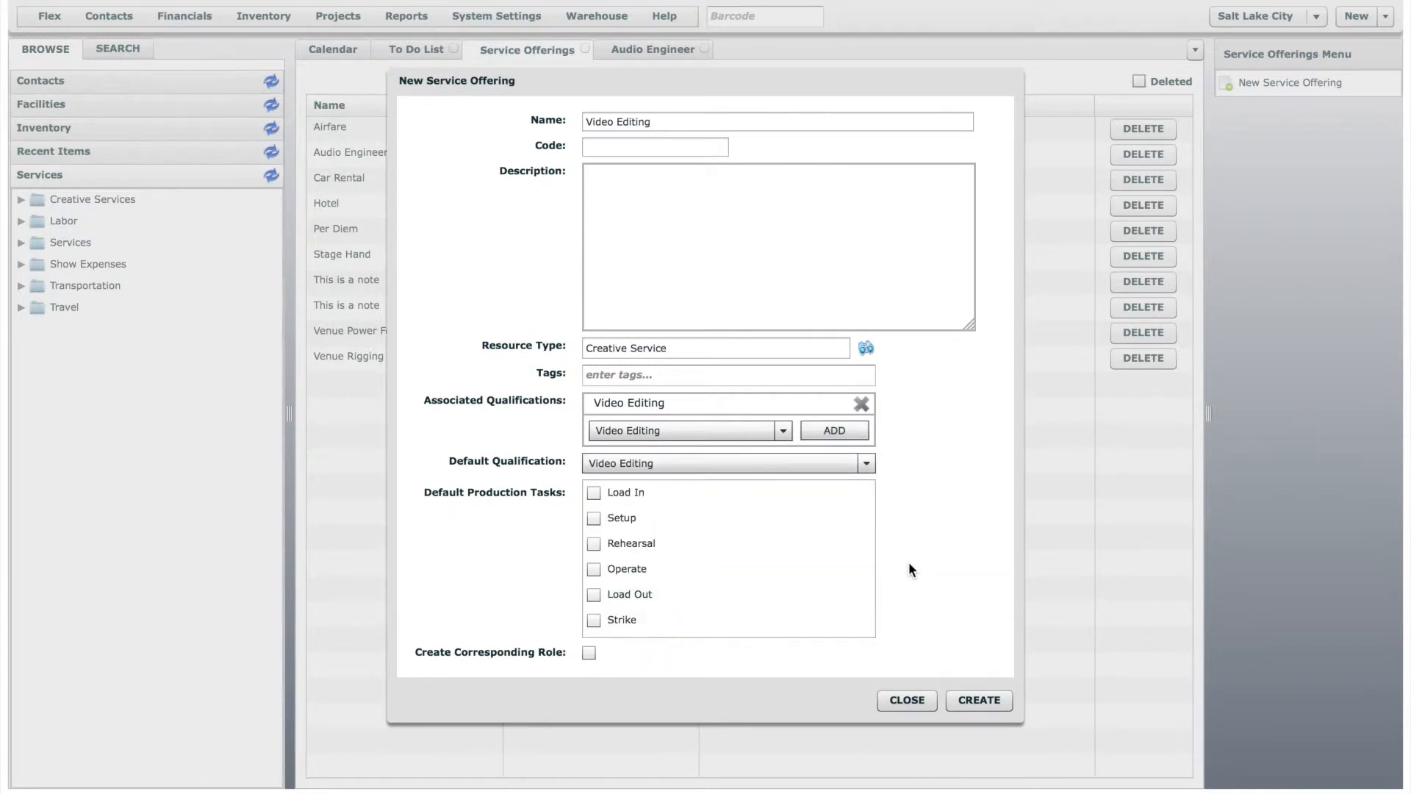
left_click(984, 702)
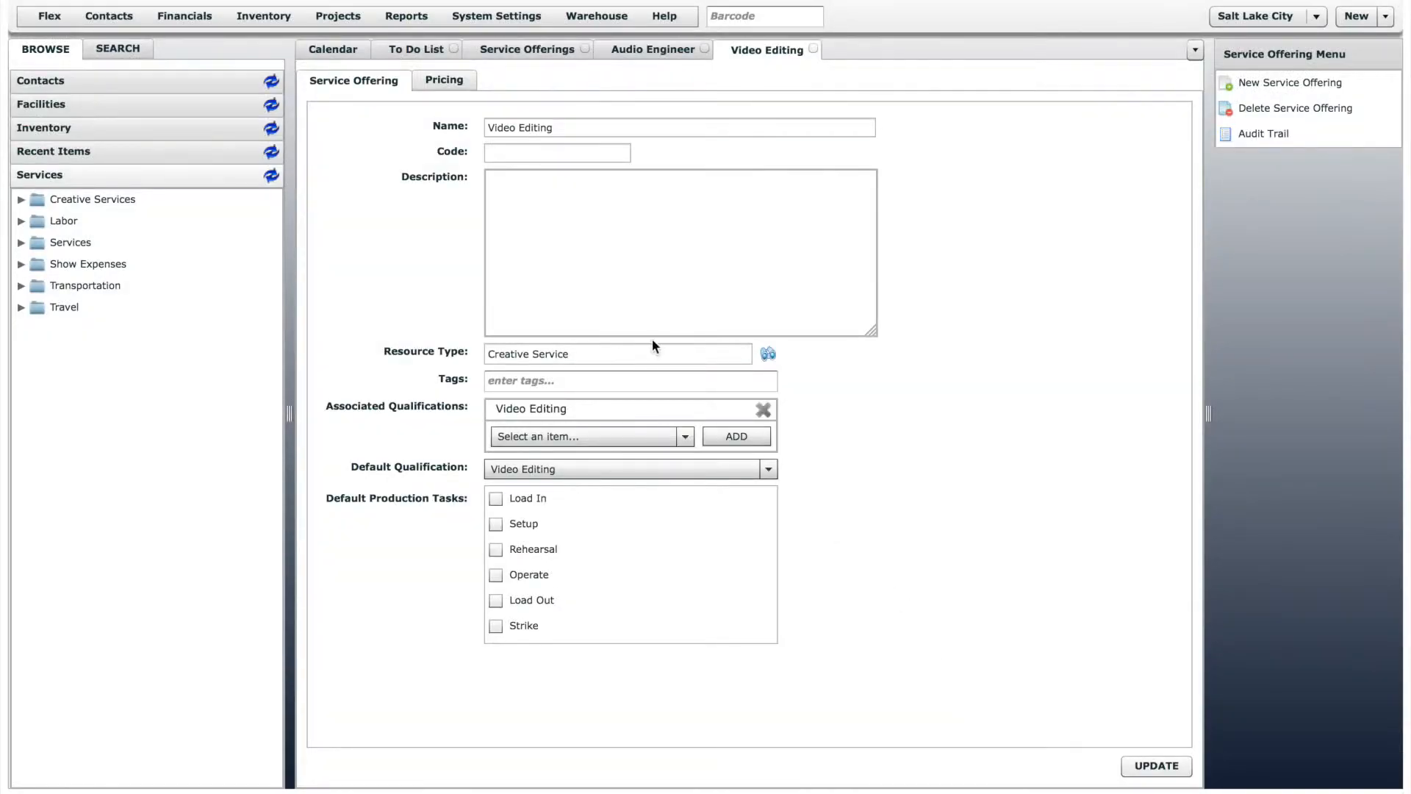
- Enable hourly rate pricing for the Video Editing offering and set its US Dollar price to 100
left_click(456, 80)
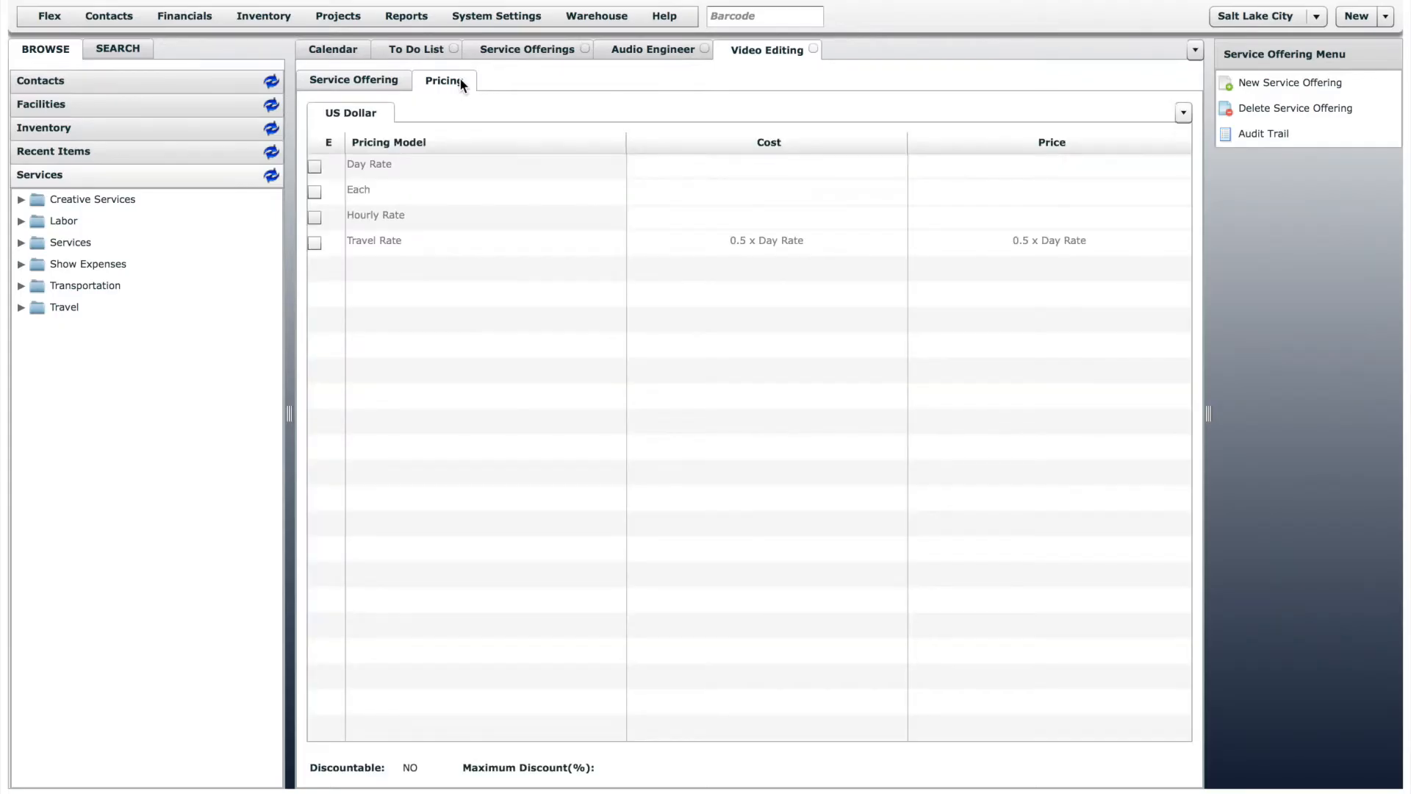
left_click(315, 216)
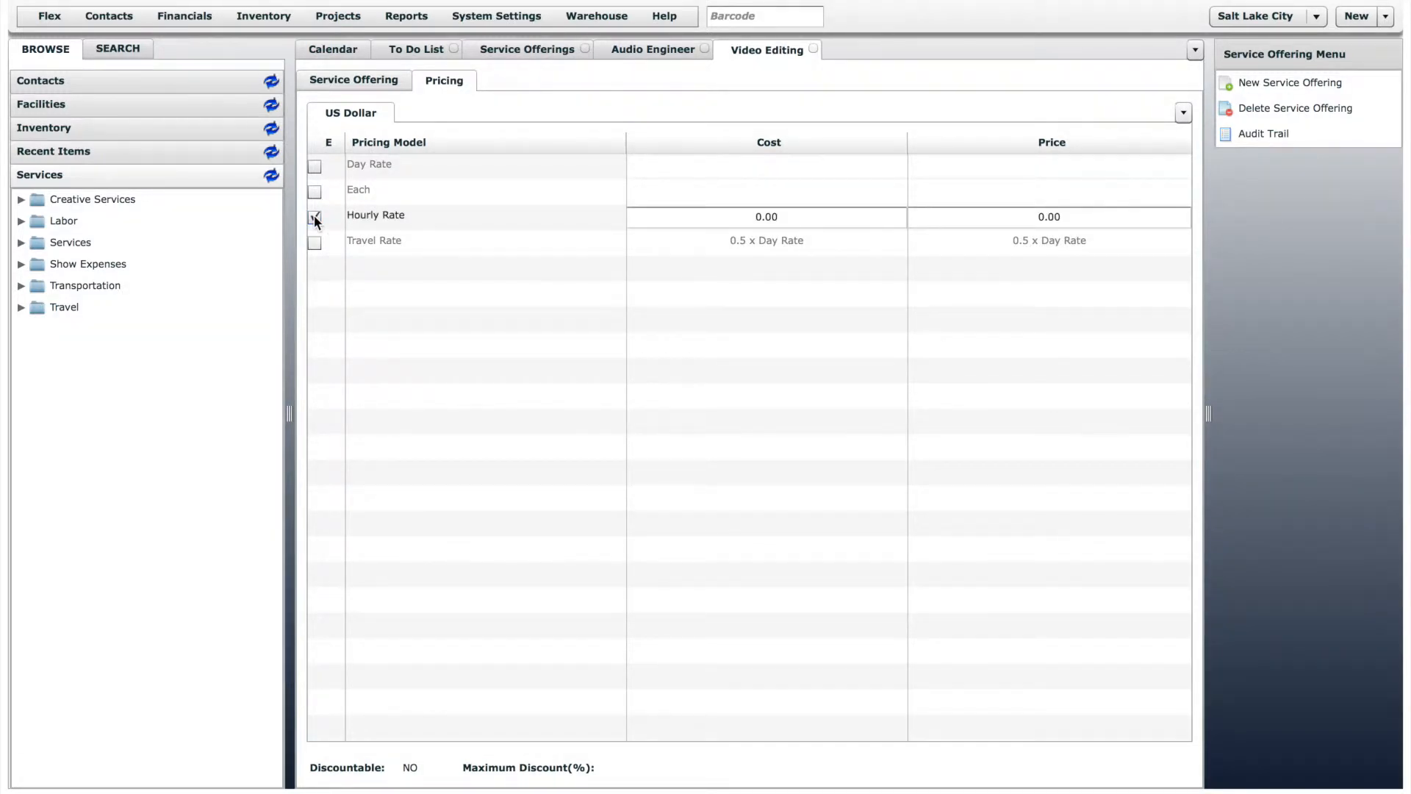
left_click(1042, 216)
double_click(1042, 216)
type("100")
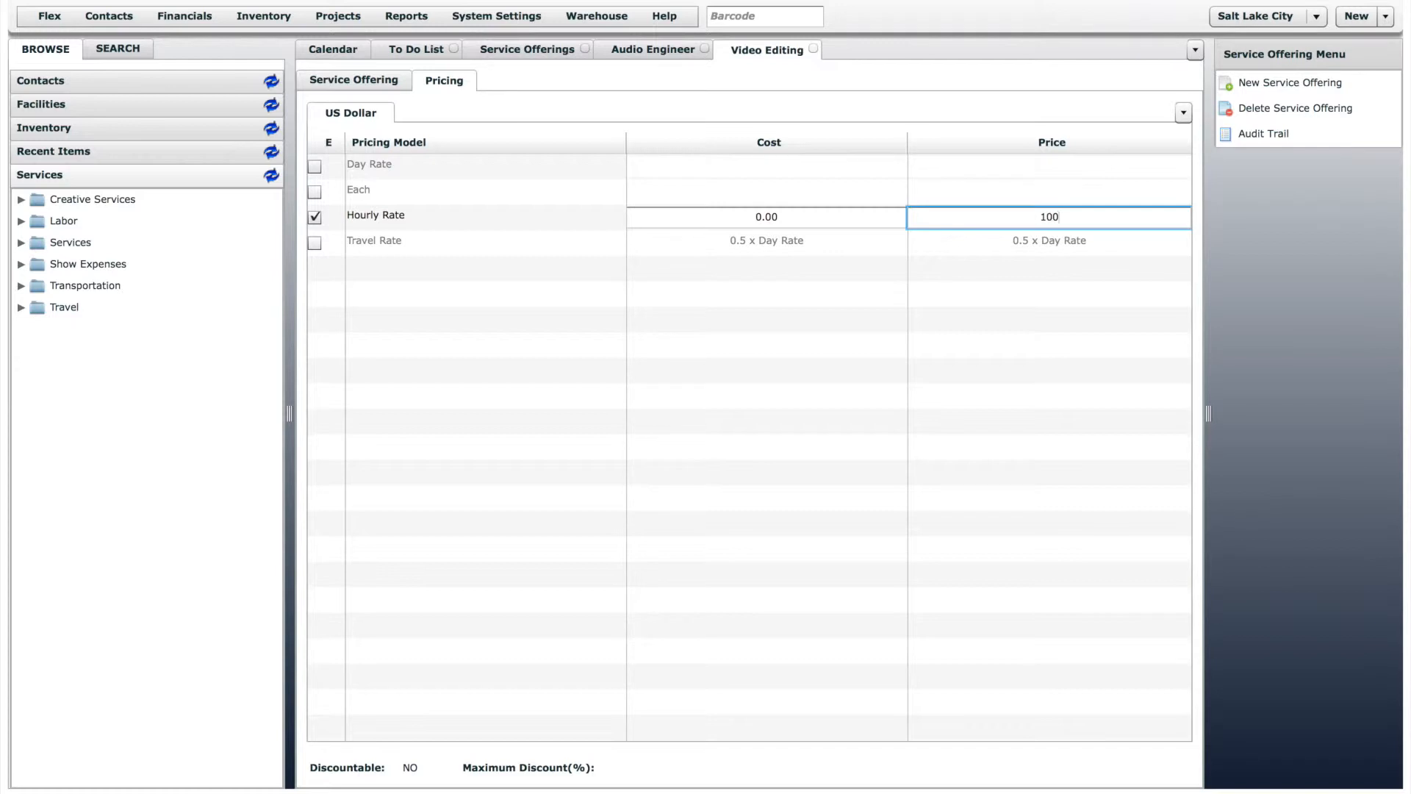
- Open the Services Training quote (14-0052) from the calendar and add the Audio Engineer offering from the Labor folder
left_click(1059, 295)
left_click(344, 53)
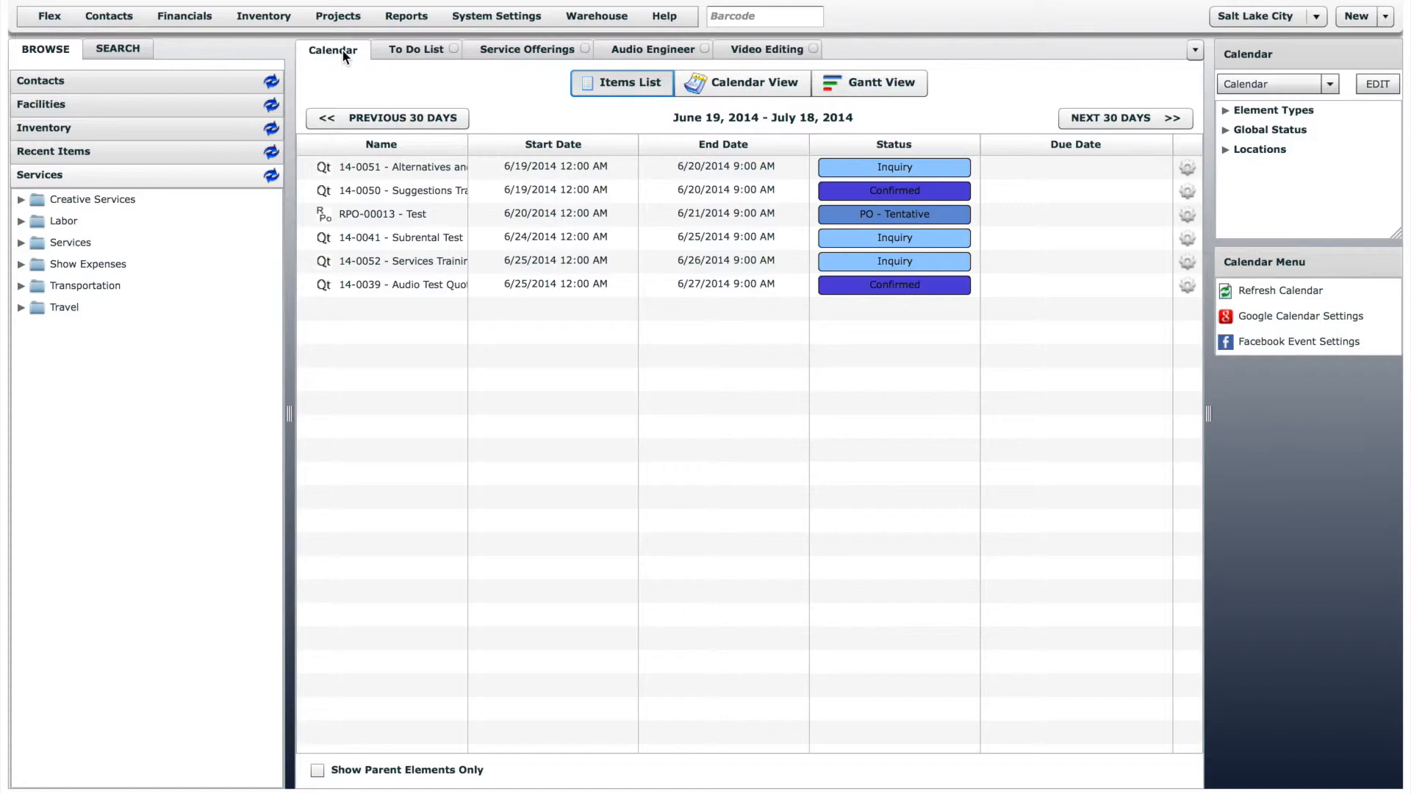
double_click(430, 260)
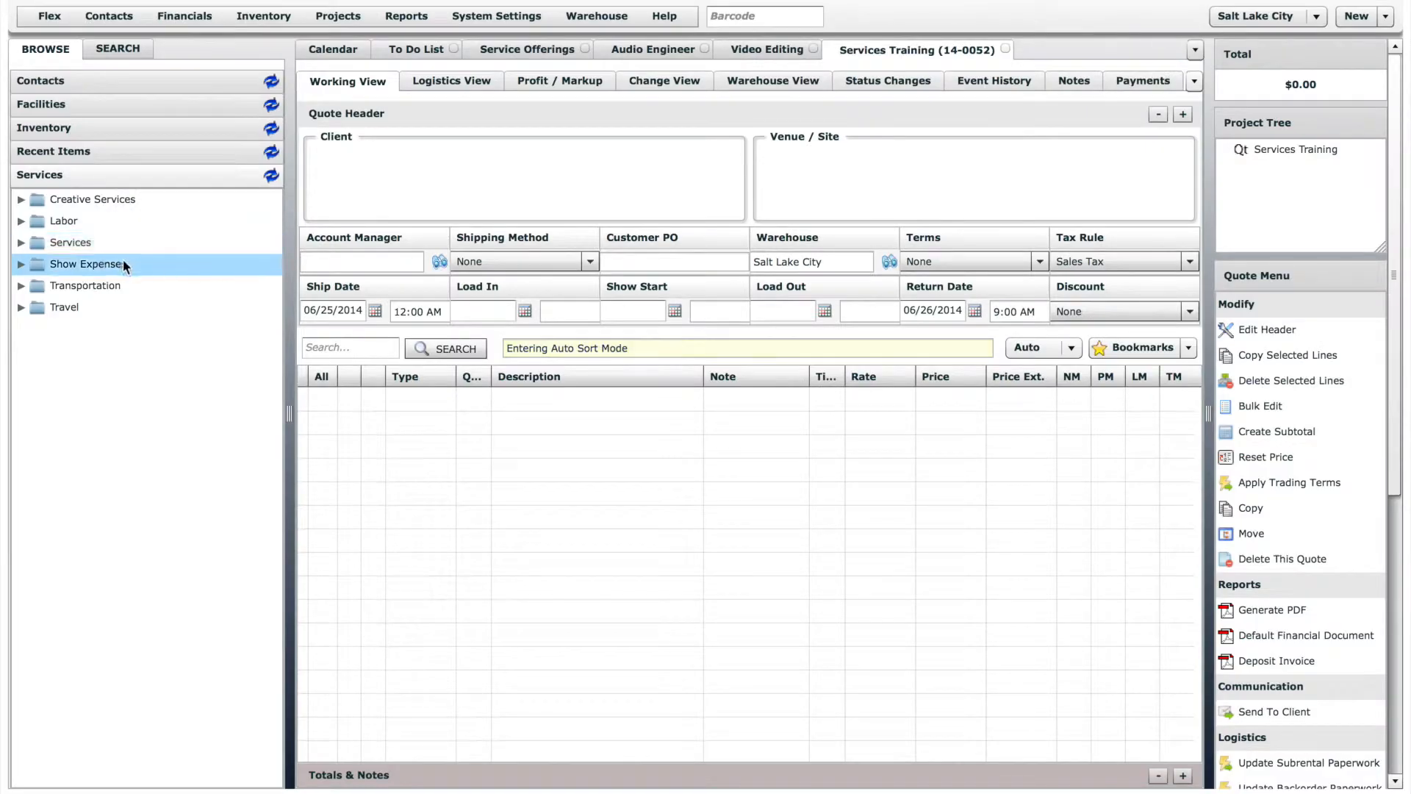
left_click(20, 221)
left_click_drag(85, 260, 400, 439)
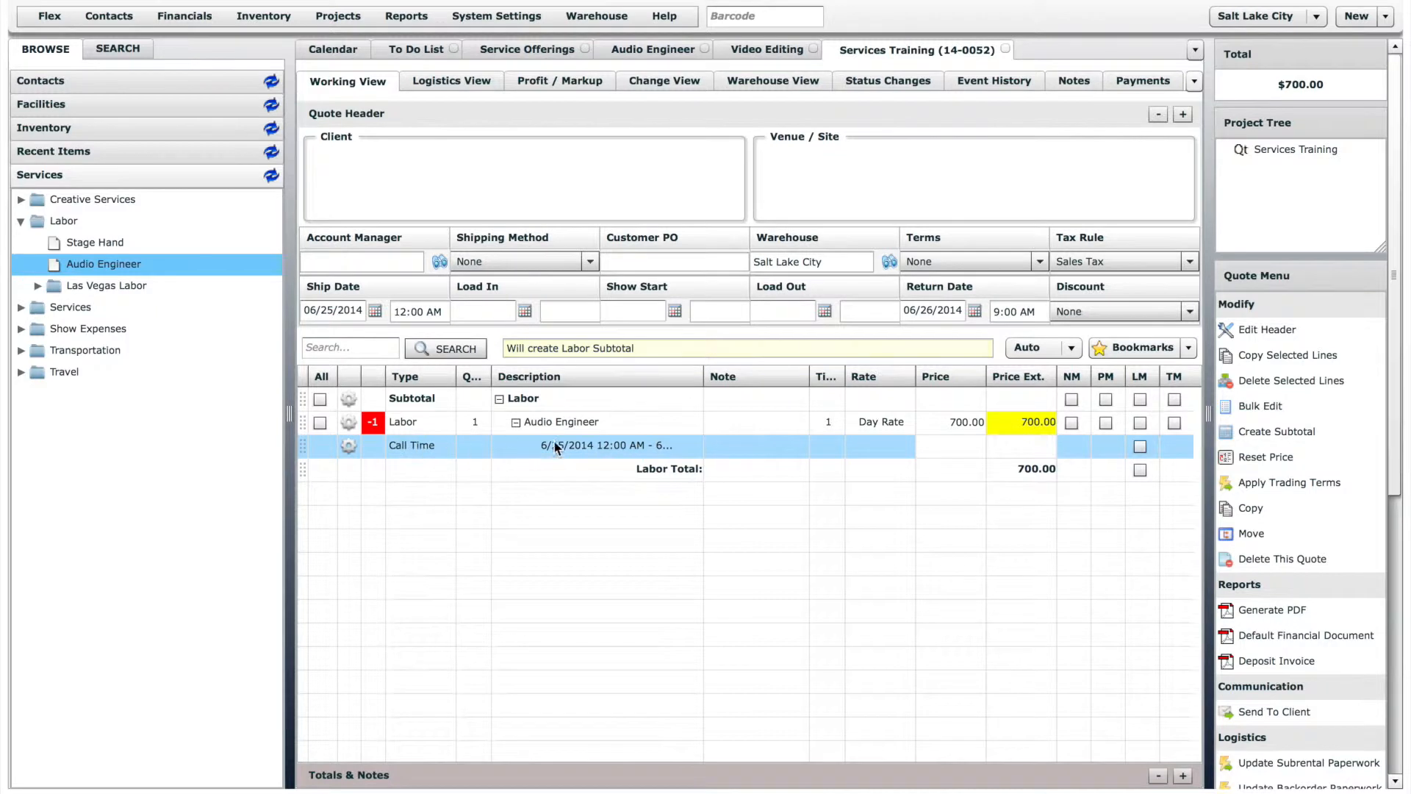
mouse_move(1039, 430)
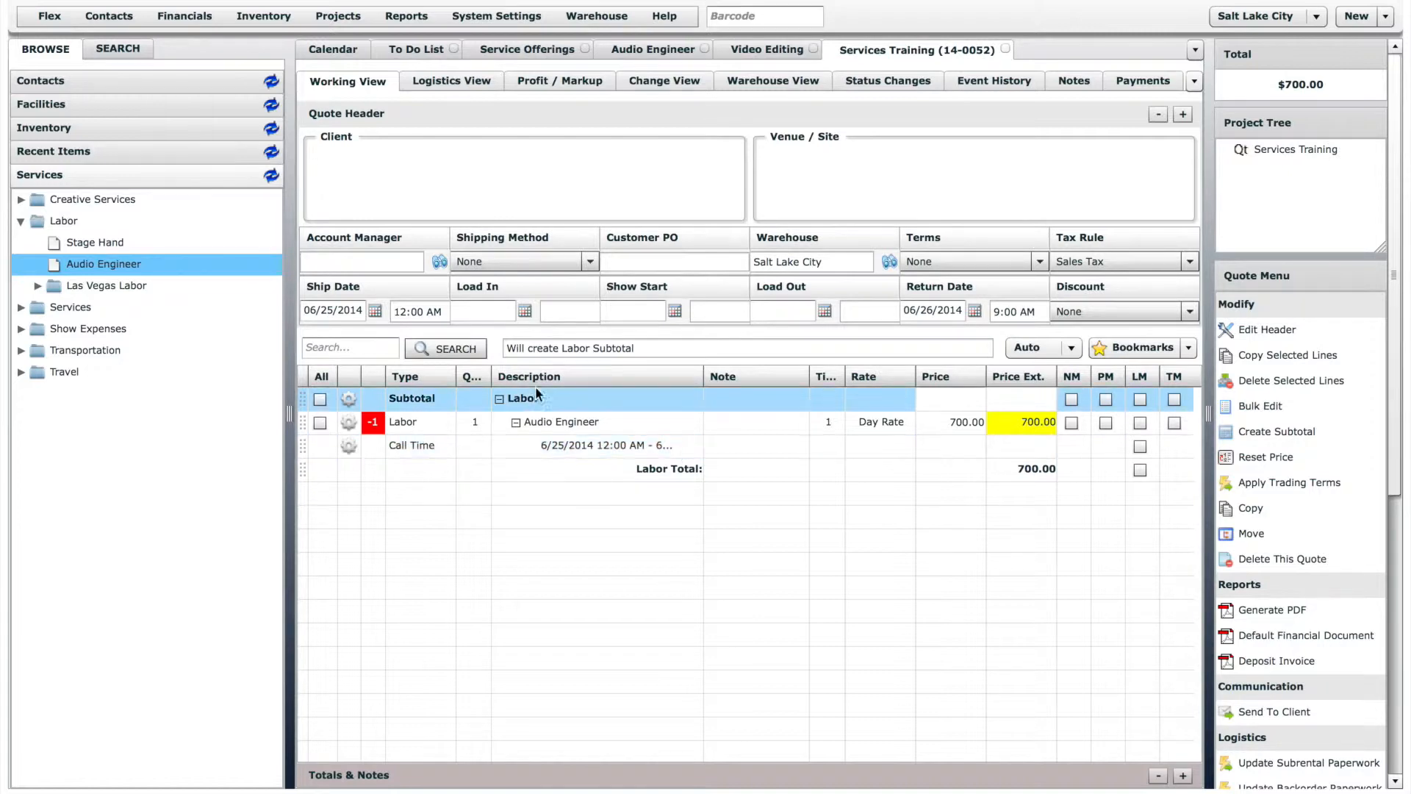
- Add Video Editing from Creative Services to the quote and set its time quantity to 6 at the hourly rate
left_click(20, 201)
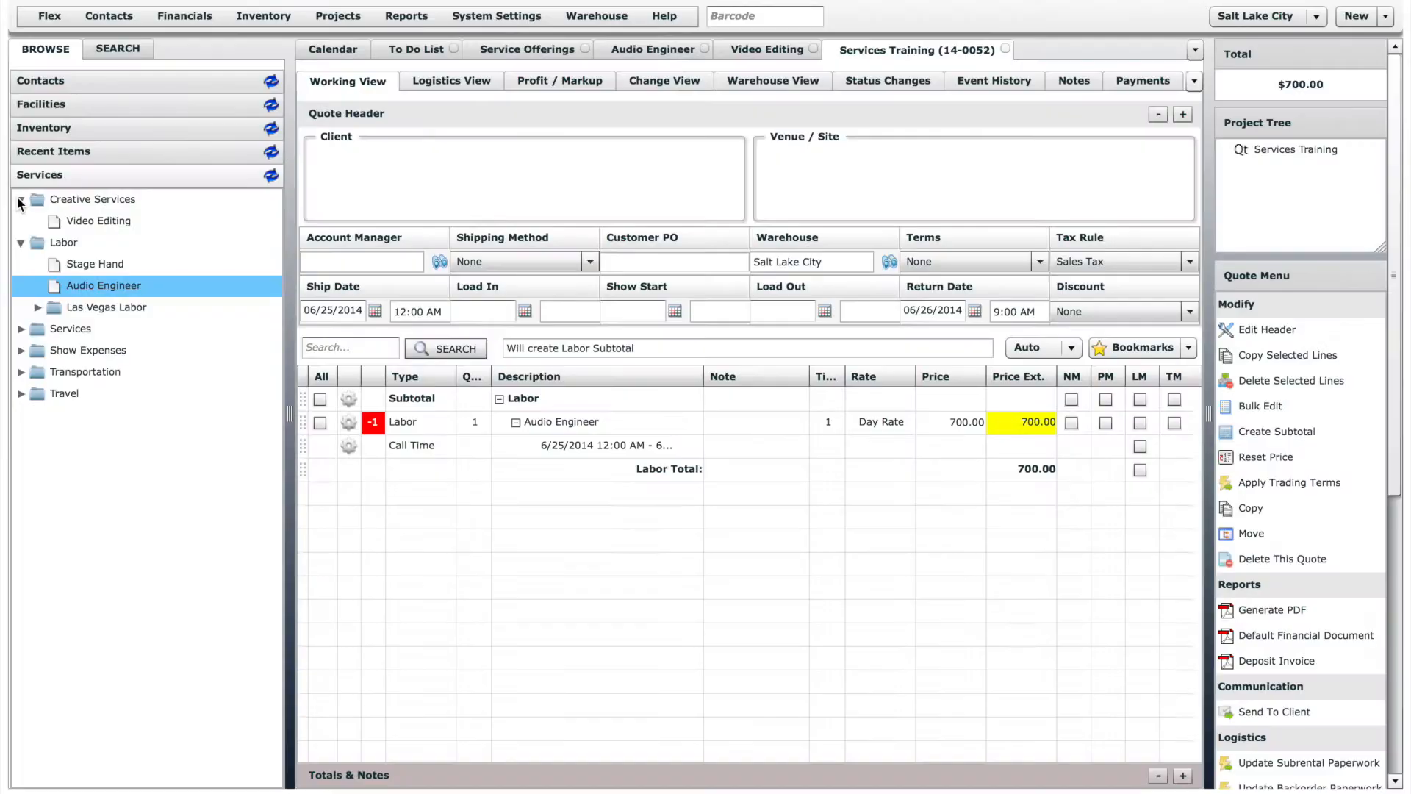
left_click_drag(82, 221, 617, 522)
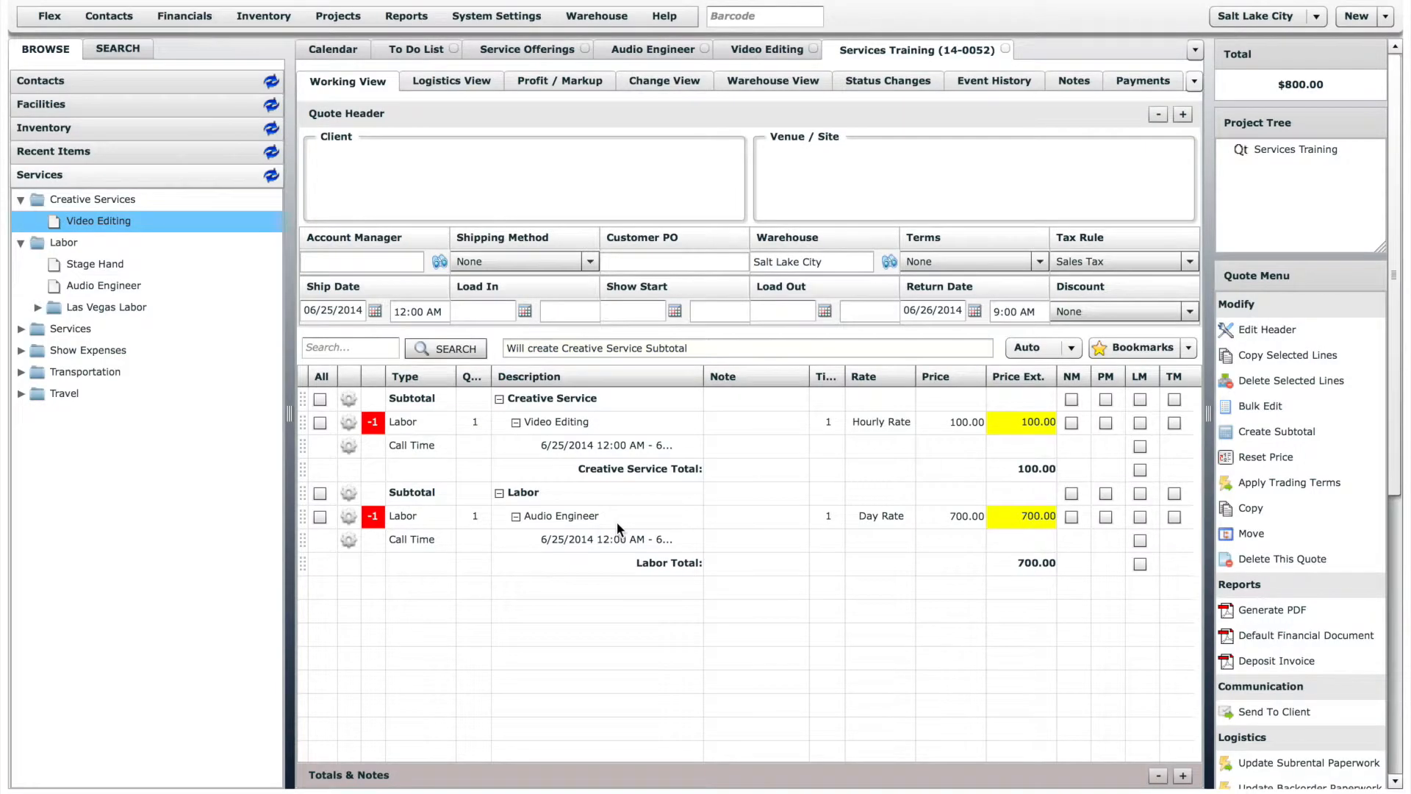
left_click(841, 422)
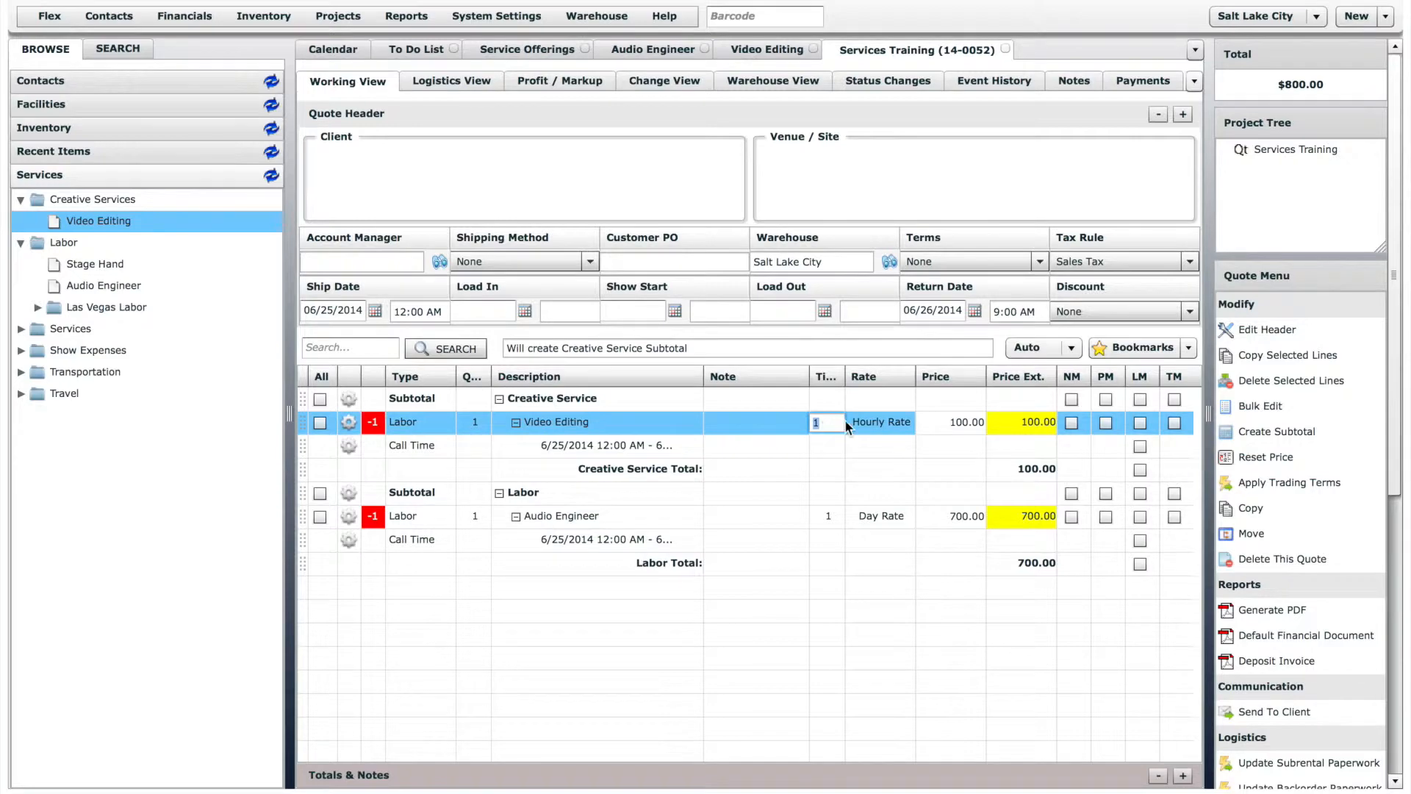
key("Return")
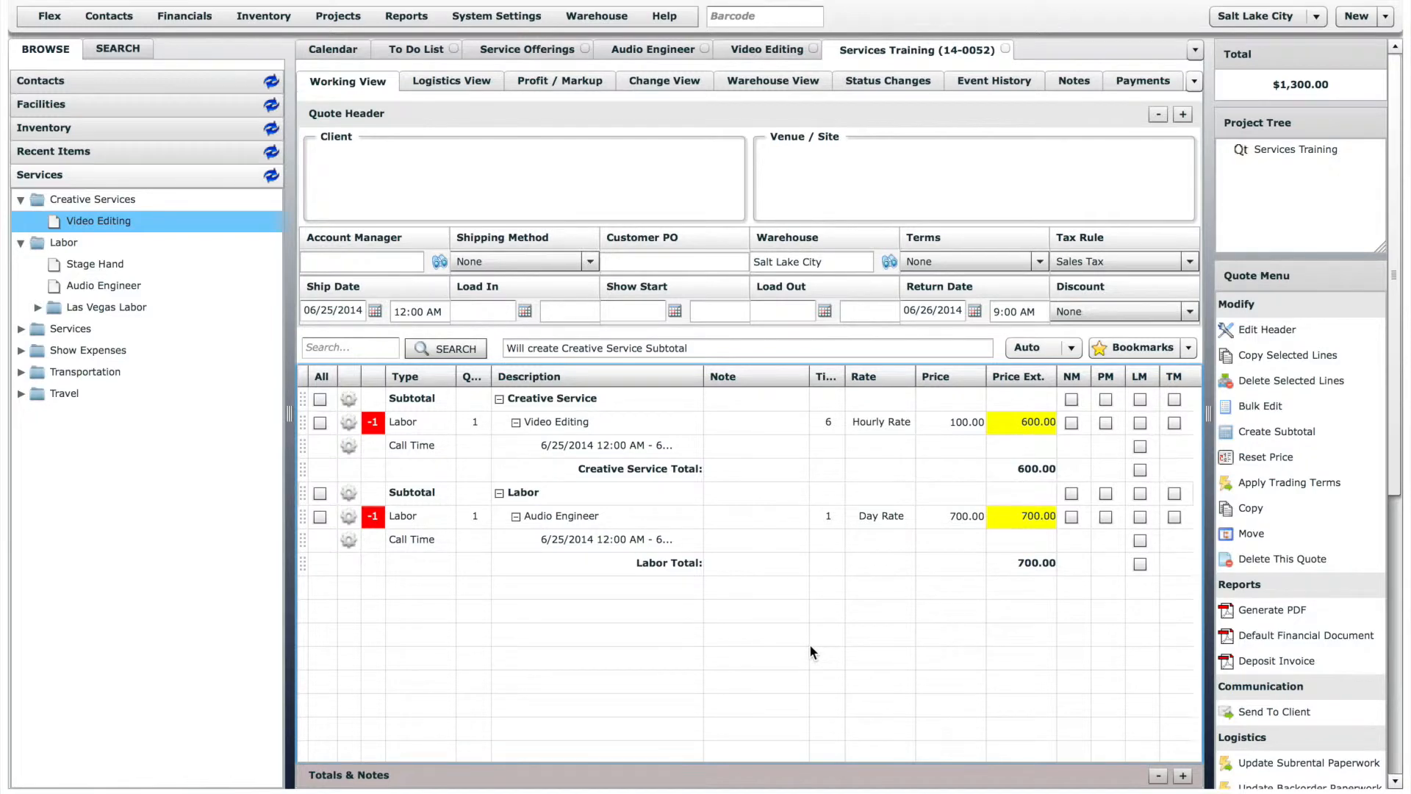
- Add Airfare from the Travel folder to the quote, with a price of 450 and a quantity of 4
left_click(22, 394)
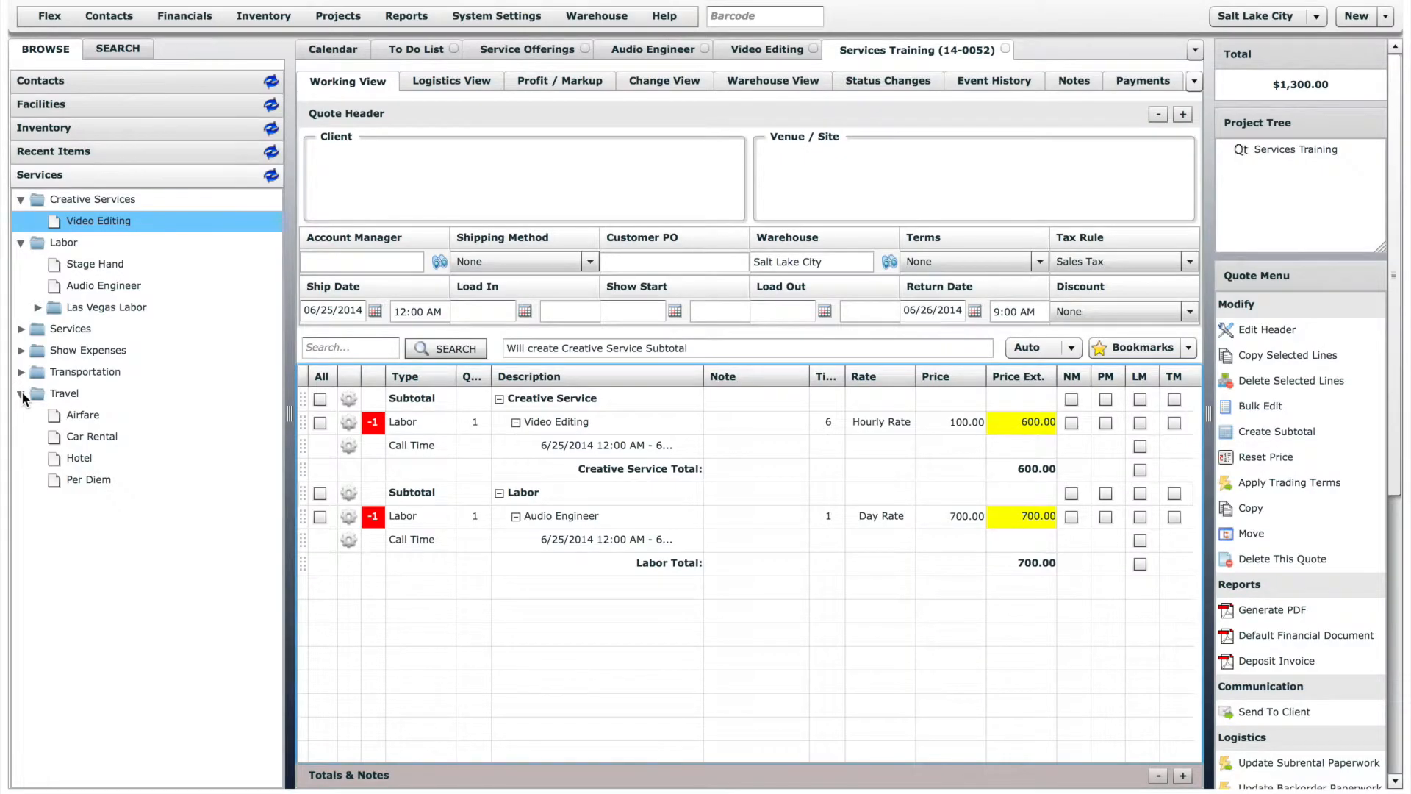
left_click_drag(81, 412, 486, 636)
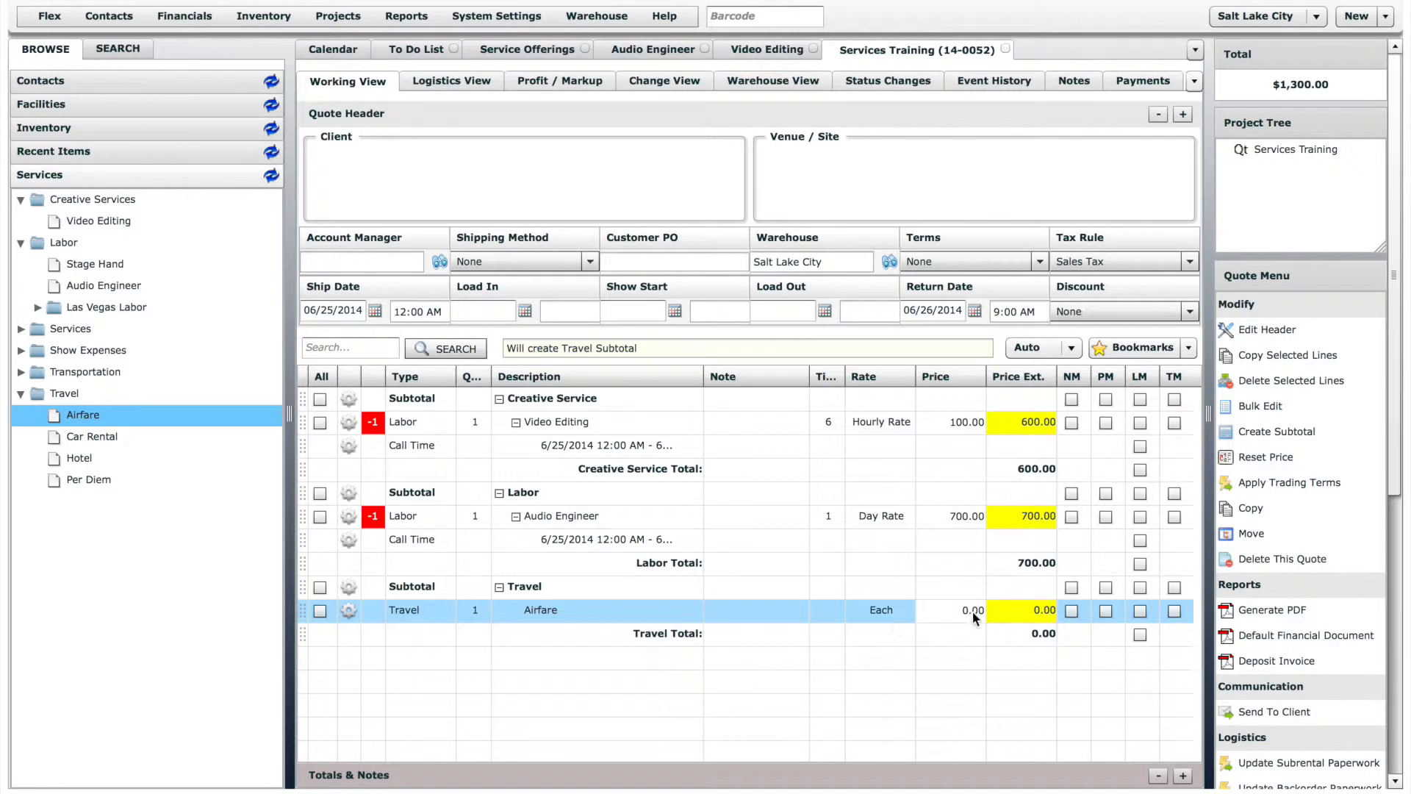
left_click(977, 611)
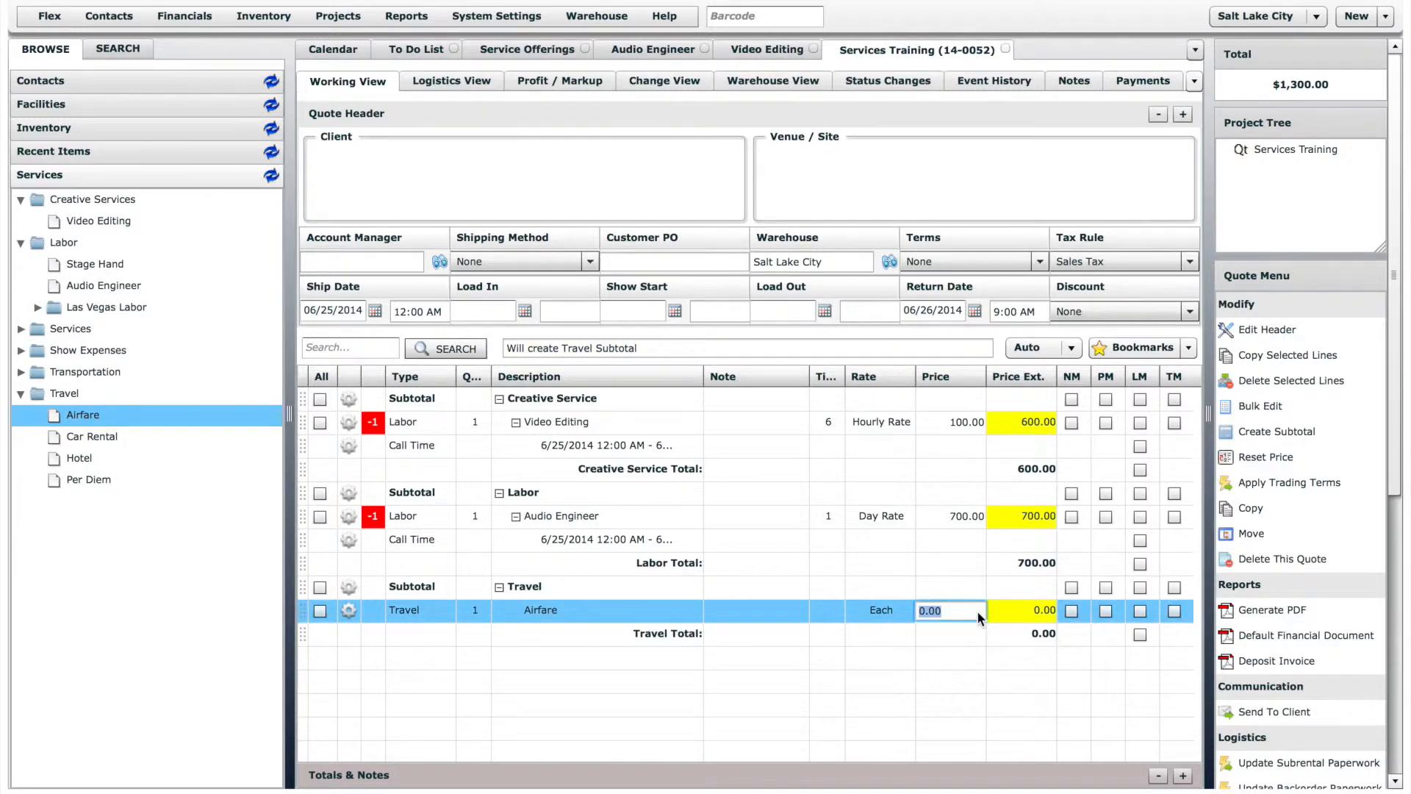
type("450")
left_click(473, 612)
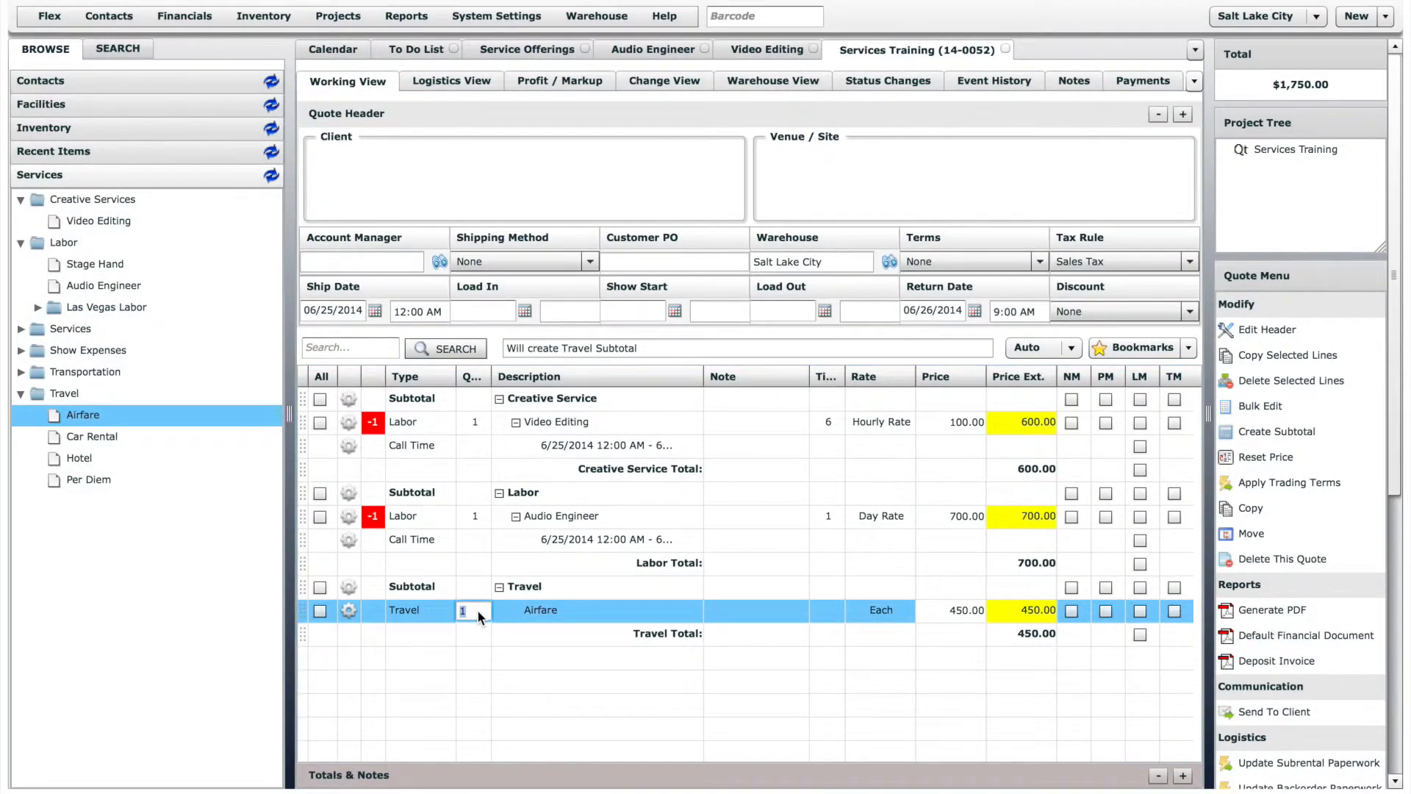
type("4")
left_click(624, 680)
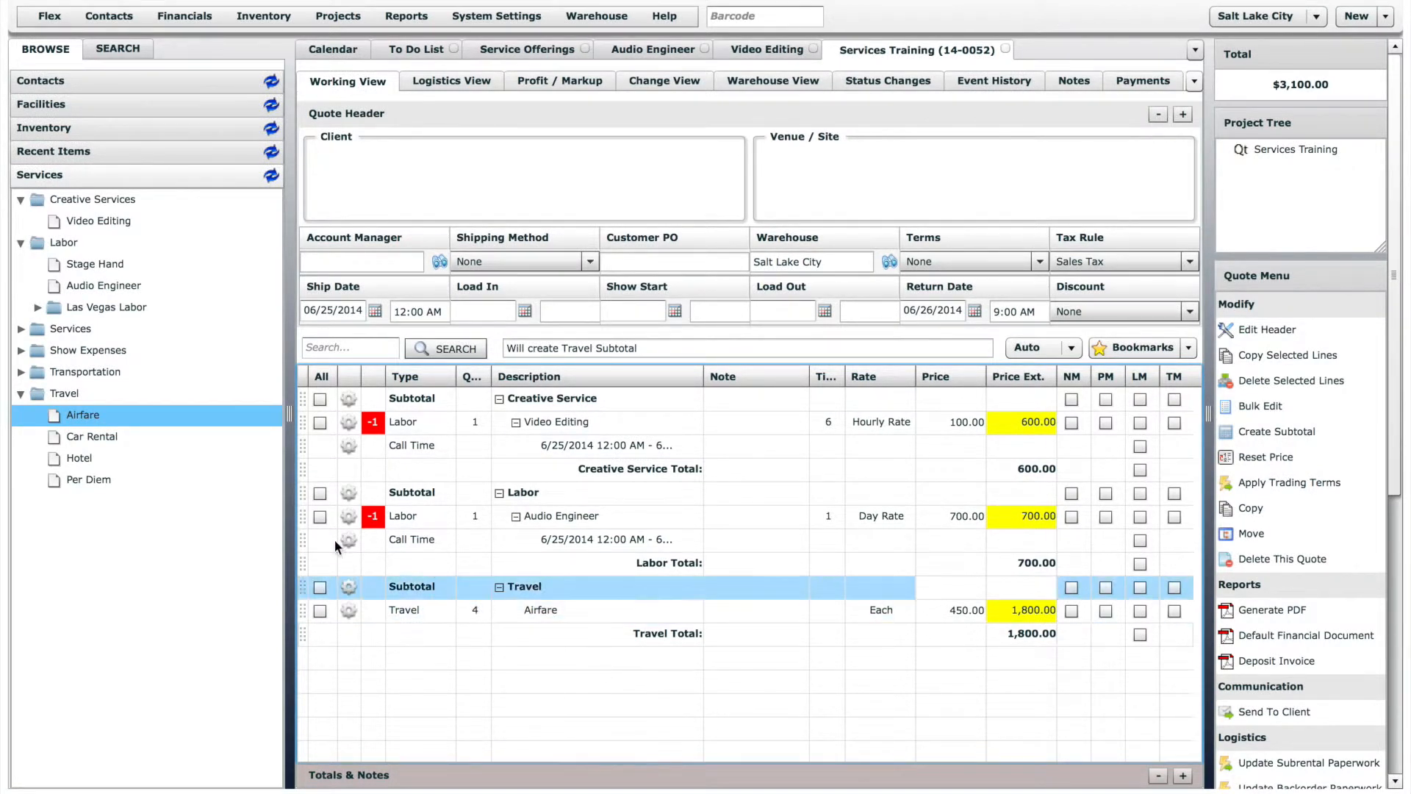
- Open the Airfare service offering and examine its pricing
double_click(83, 415)
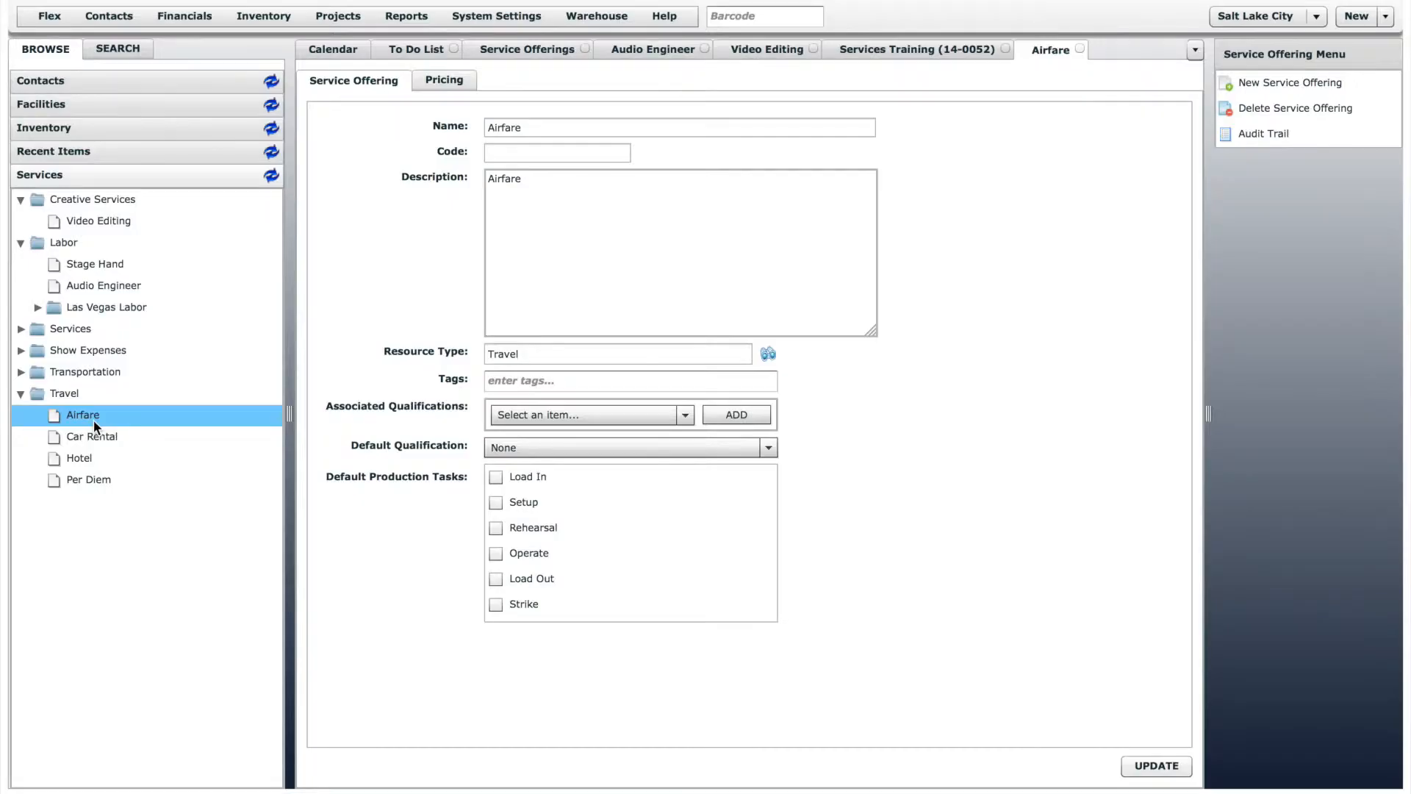
left_click(455, 80)
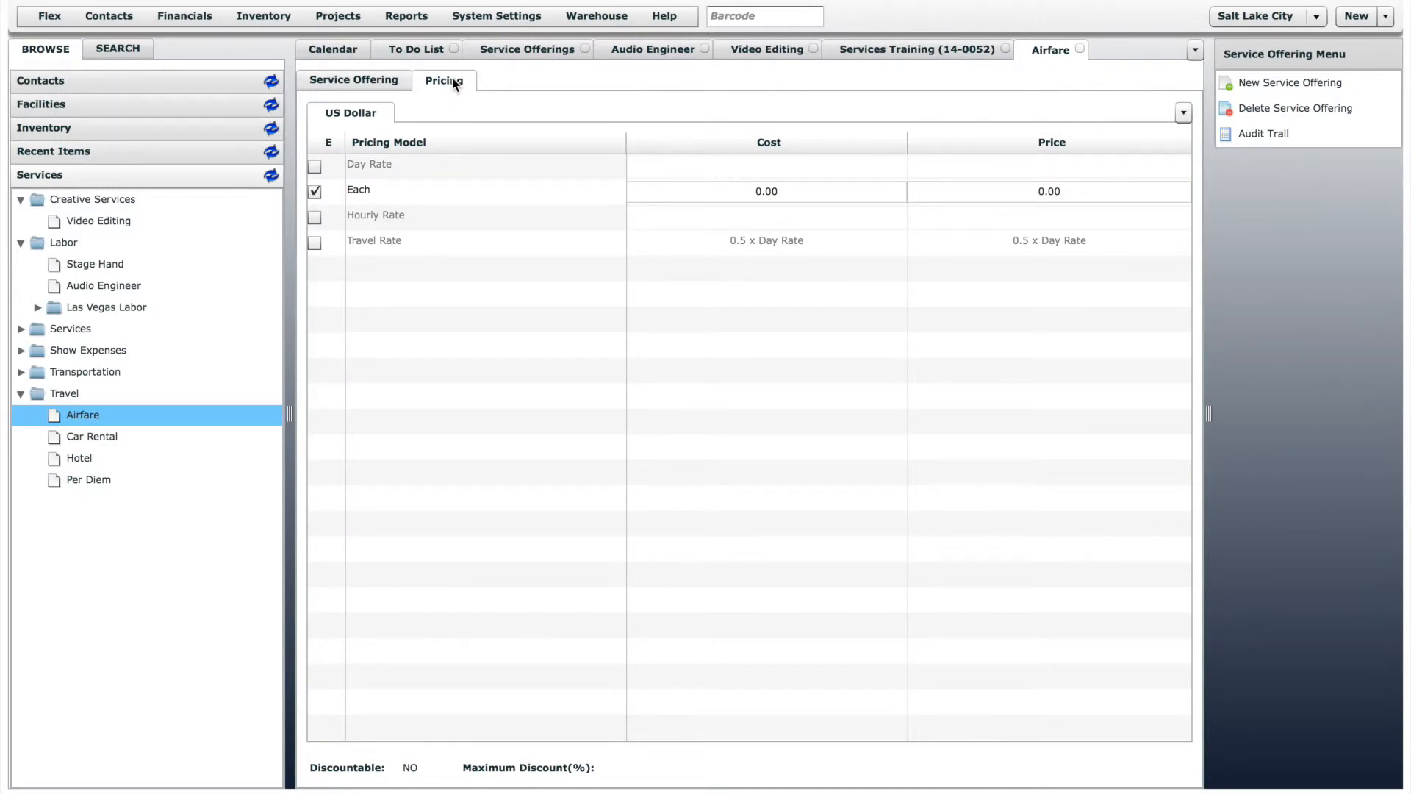
- Reorder the services tree by moving Per Diem above Car Rental and Audio Engineer above Stage Hand
left_click_drag(83, 481, 86, 438)
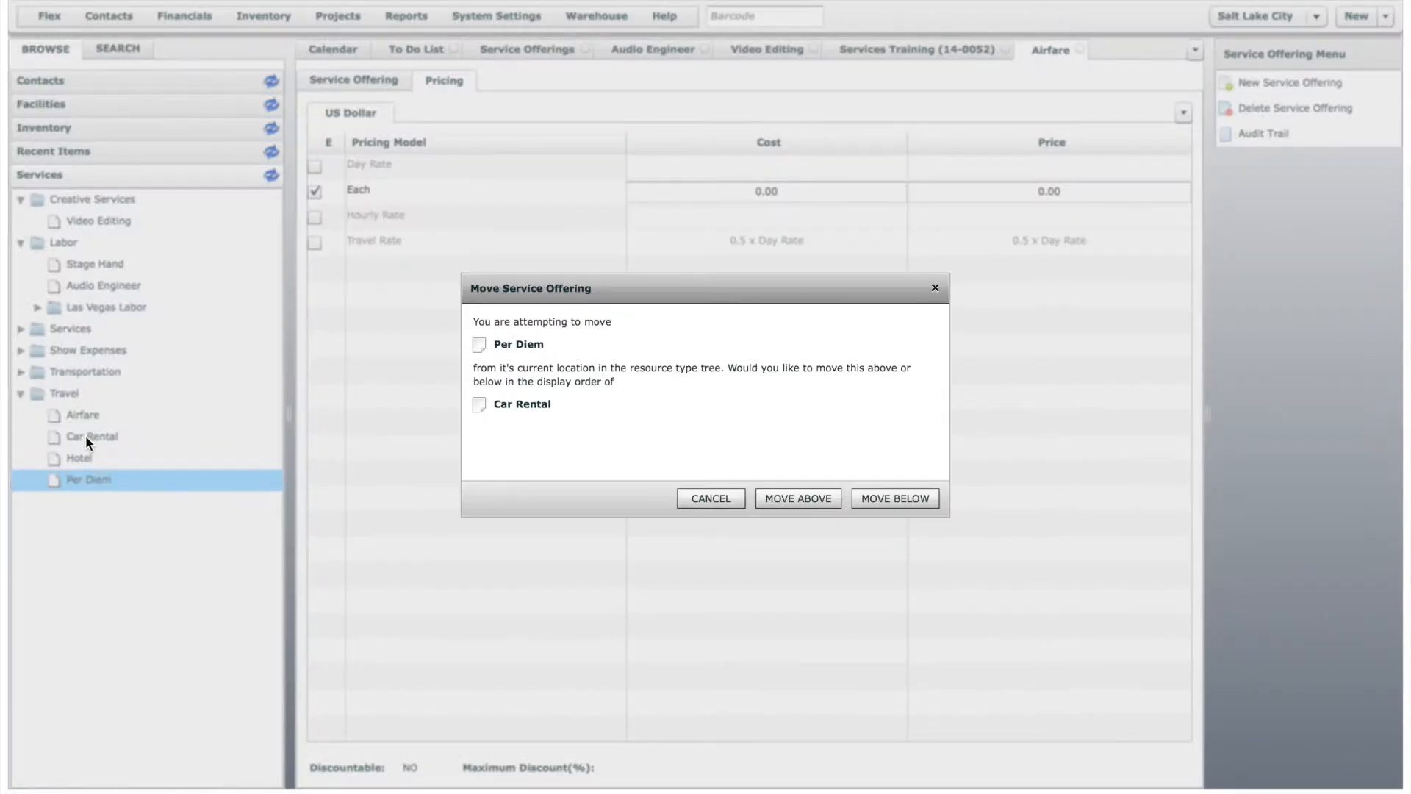
left_click(797, 497)
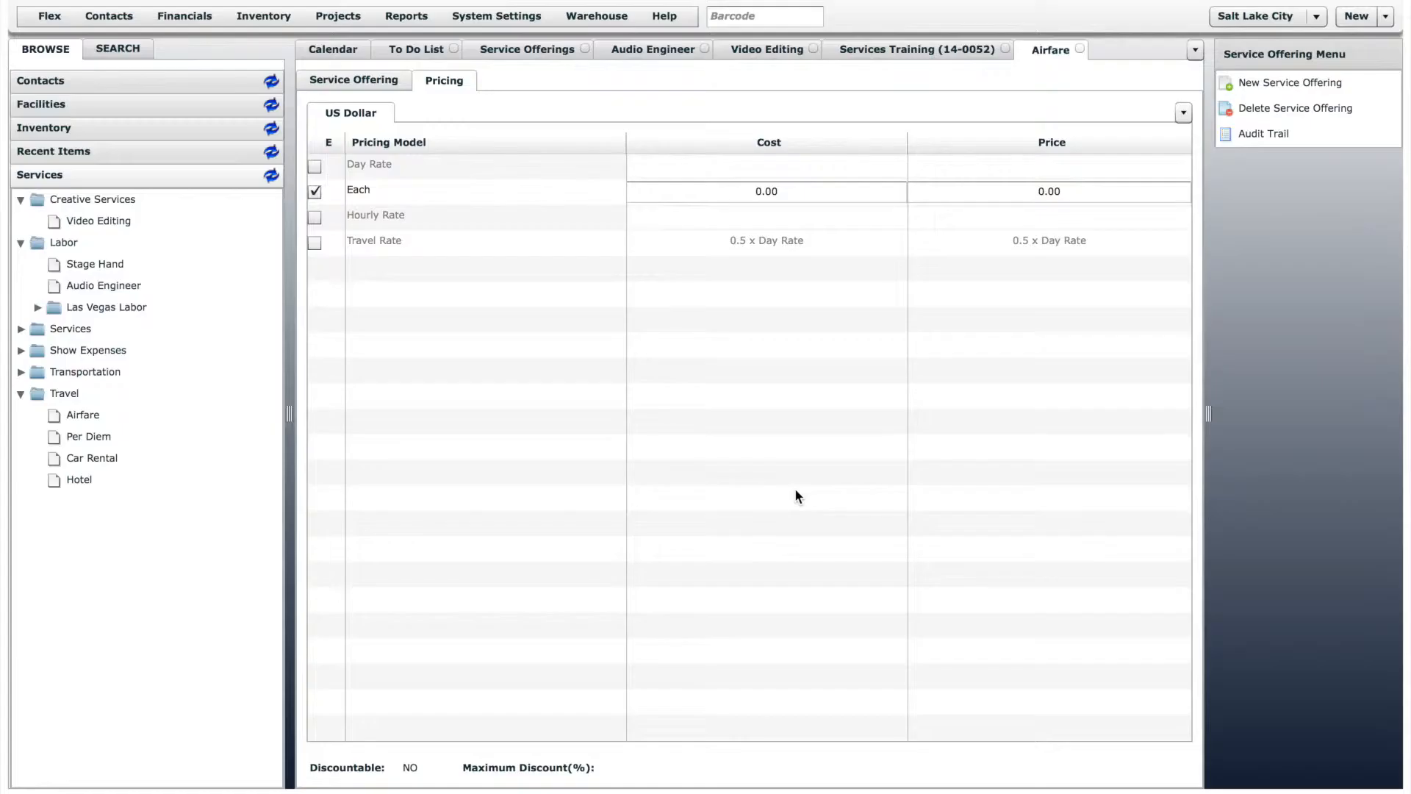
left_click_drag(104, 285, 103, 270)
left_click(831, 495)
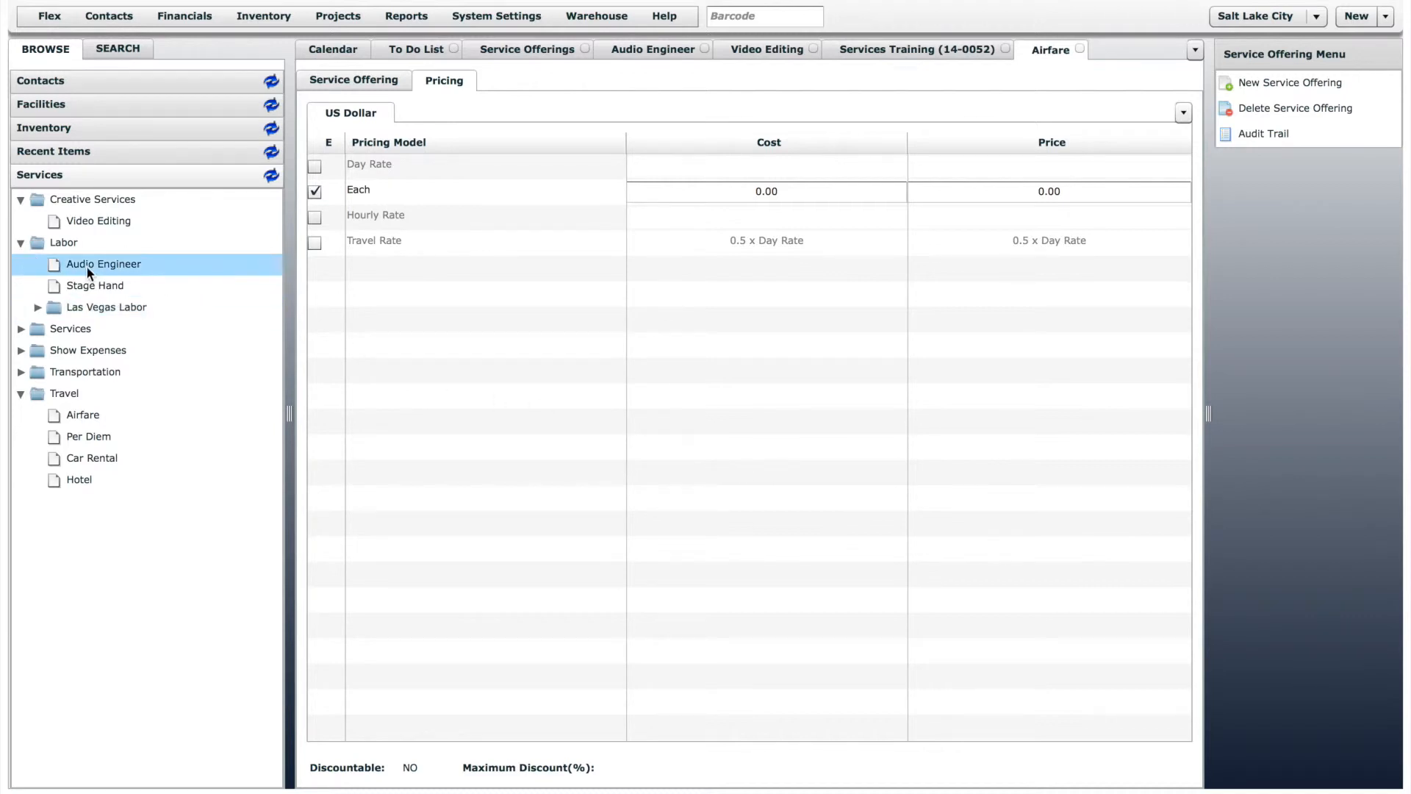
- Move the Audio Engineer offering inside the Las Vegas Labor folder
left_click_drag(86, 266, 98, 308)
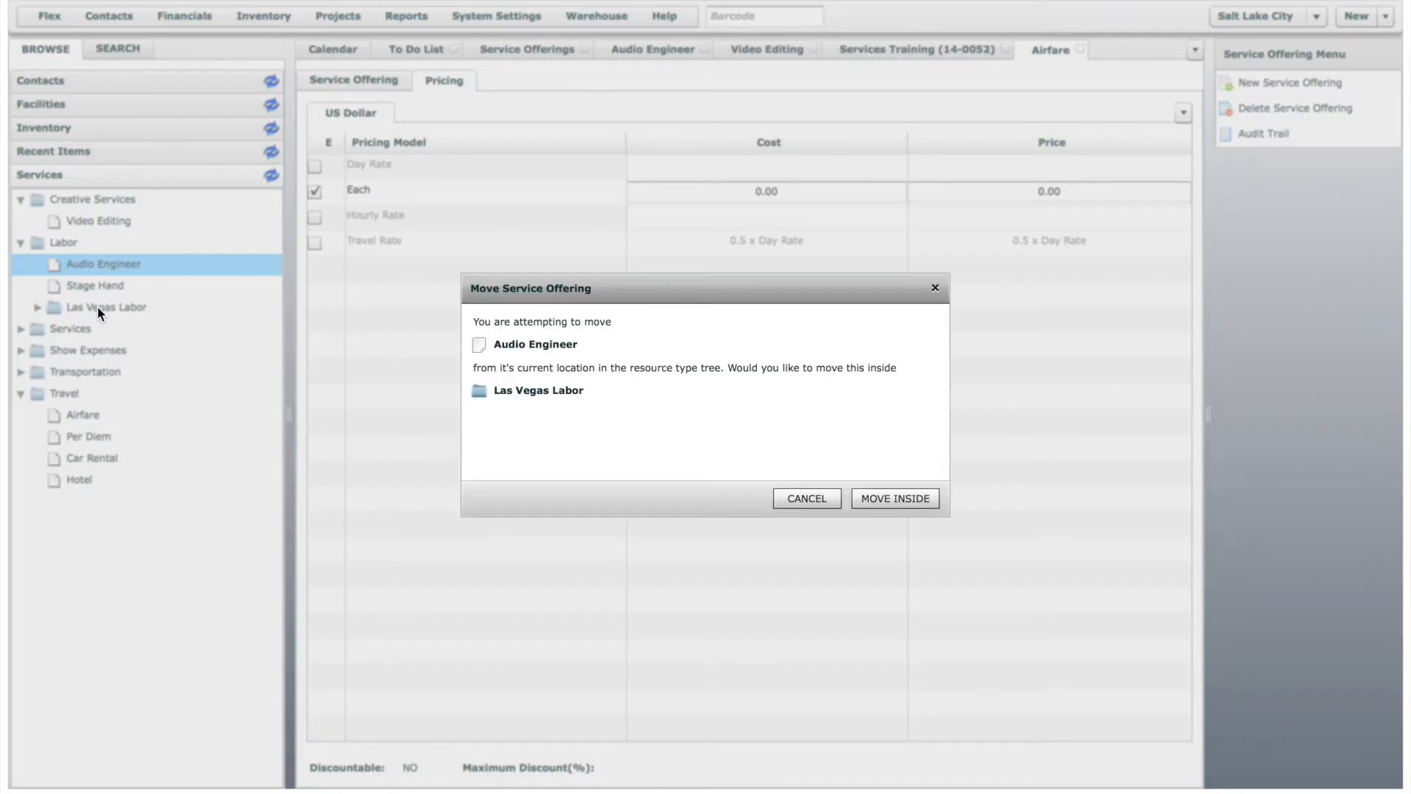
left_click(878, 507)
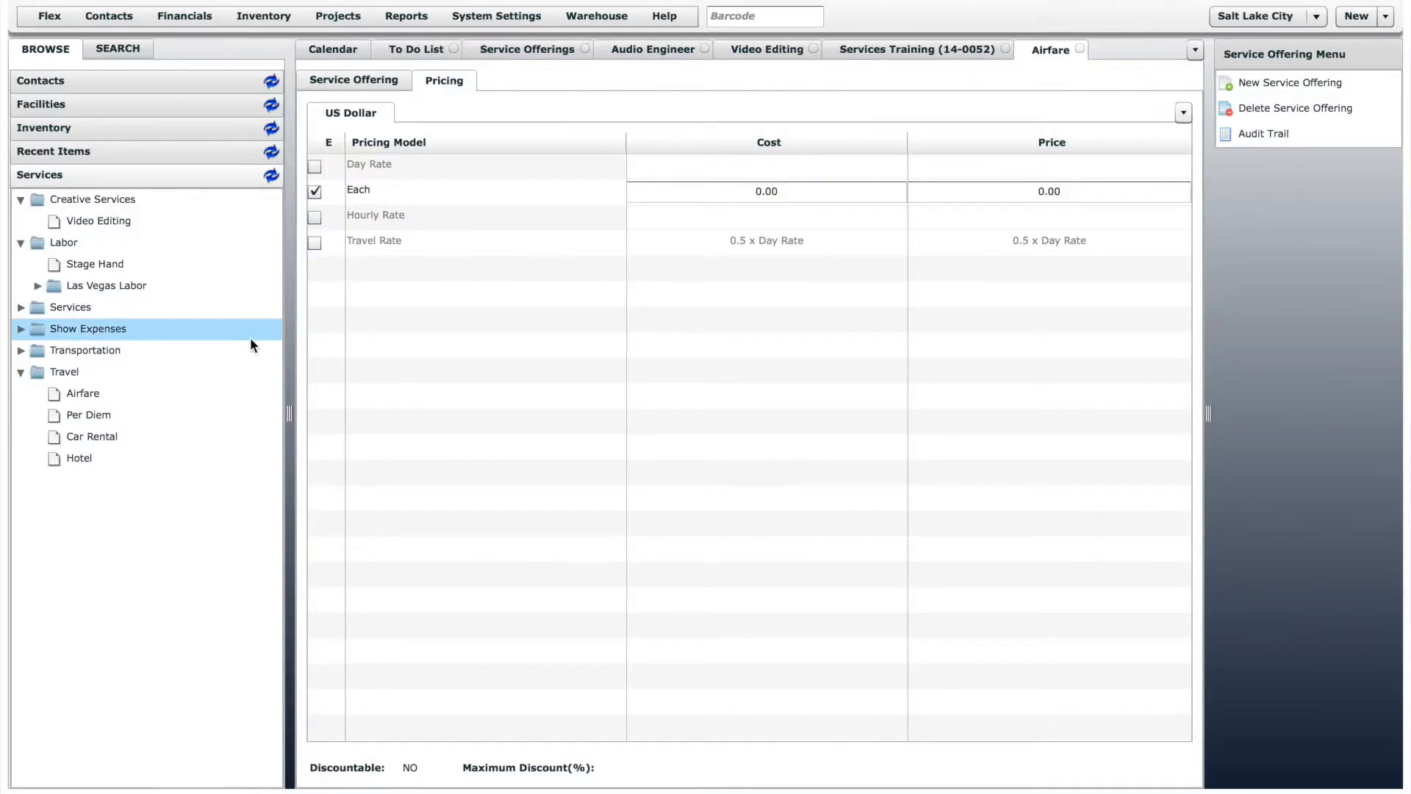
- Expand the Las Vegas Labor folder and open its Audio Engineer from the service offerings list to check its pricing
left_click(37, 285)
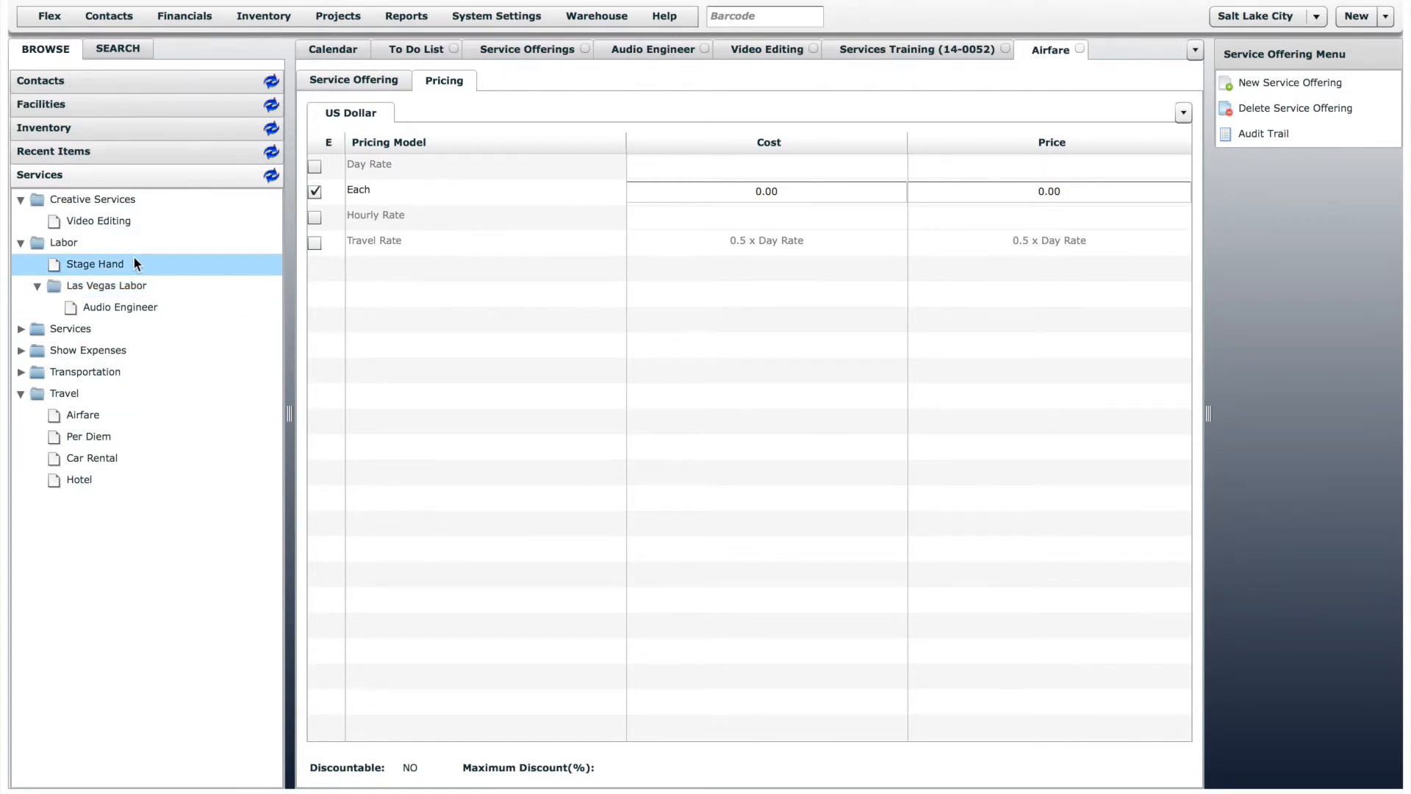
left_click(544, 51)
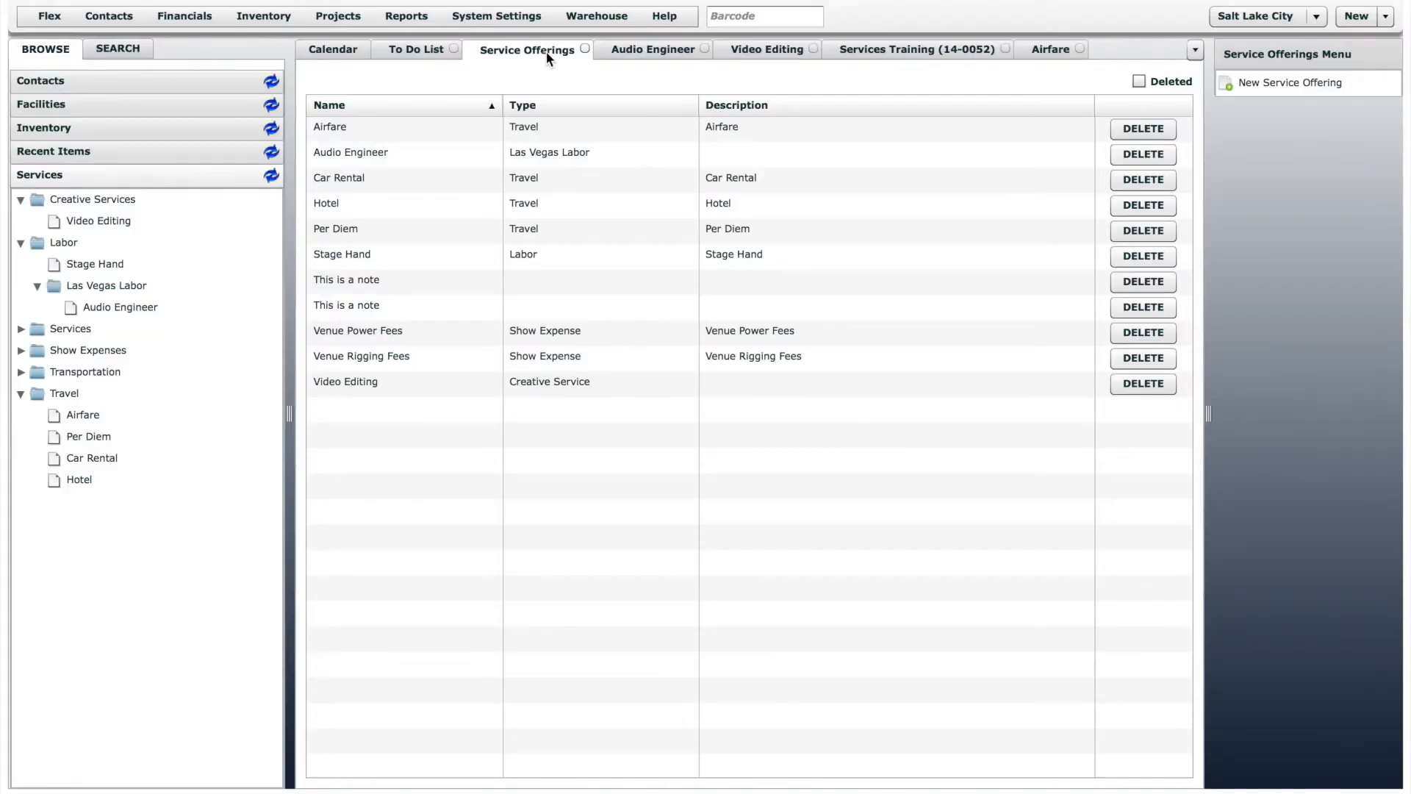
double_click(395, 157)
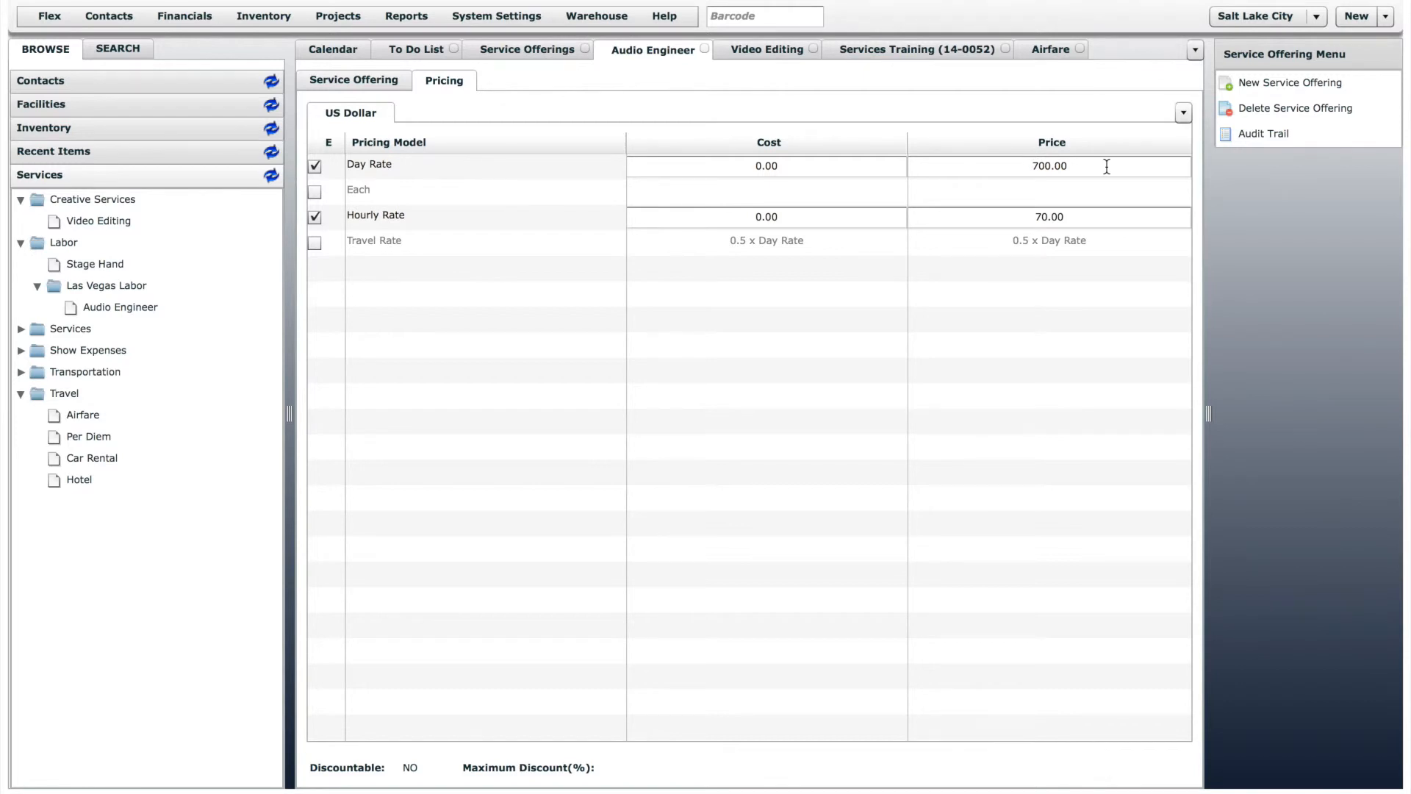
- Start a new service offering named Audio Engineer with the Labor resource type
left_click(1296, 82)
left_click(812, 127)
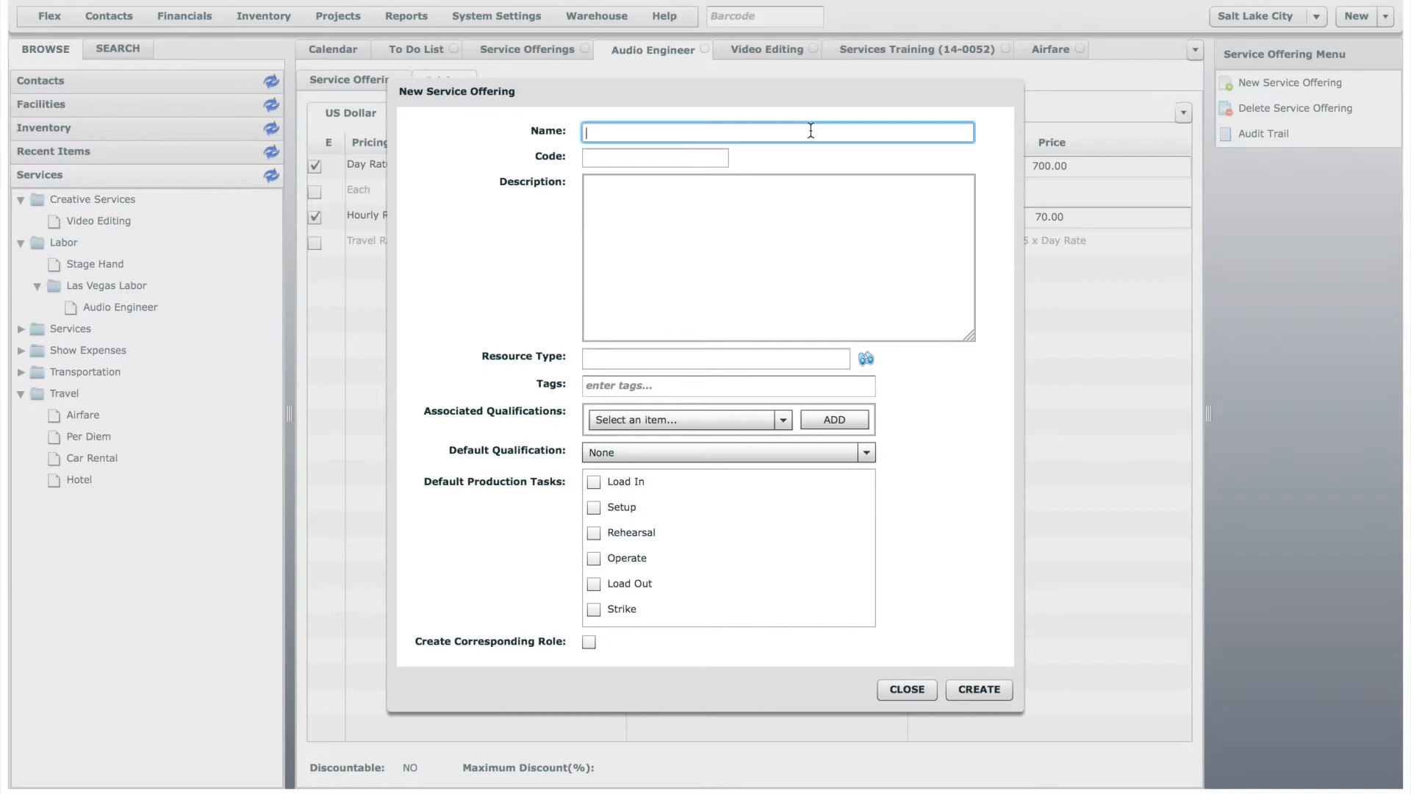
type("Audio Engineer")
left_click(865, 359)
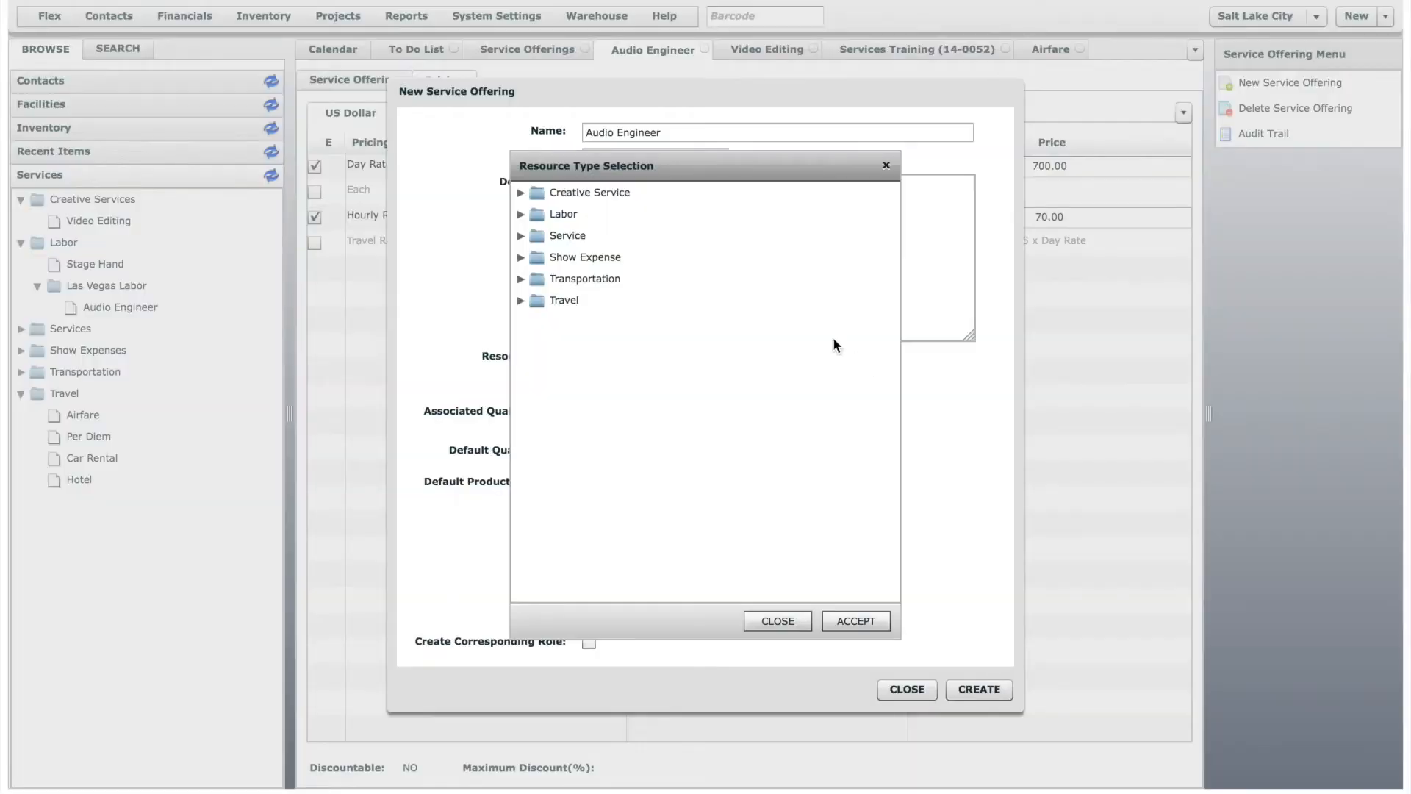
left_click(555, 214)
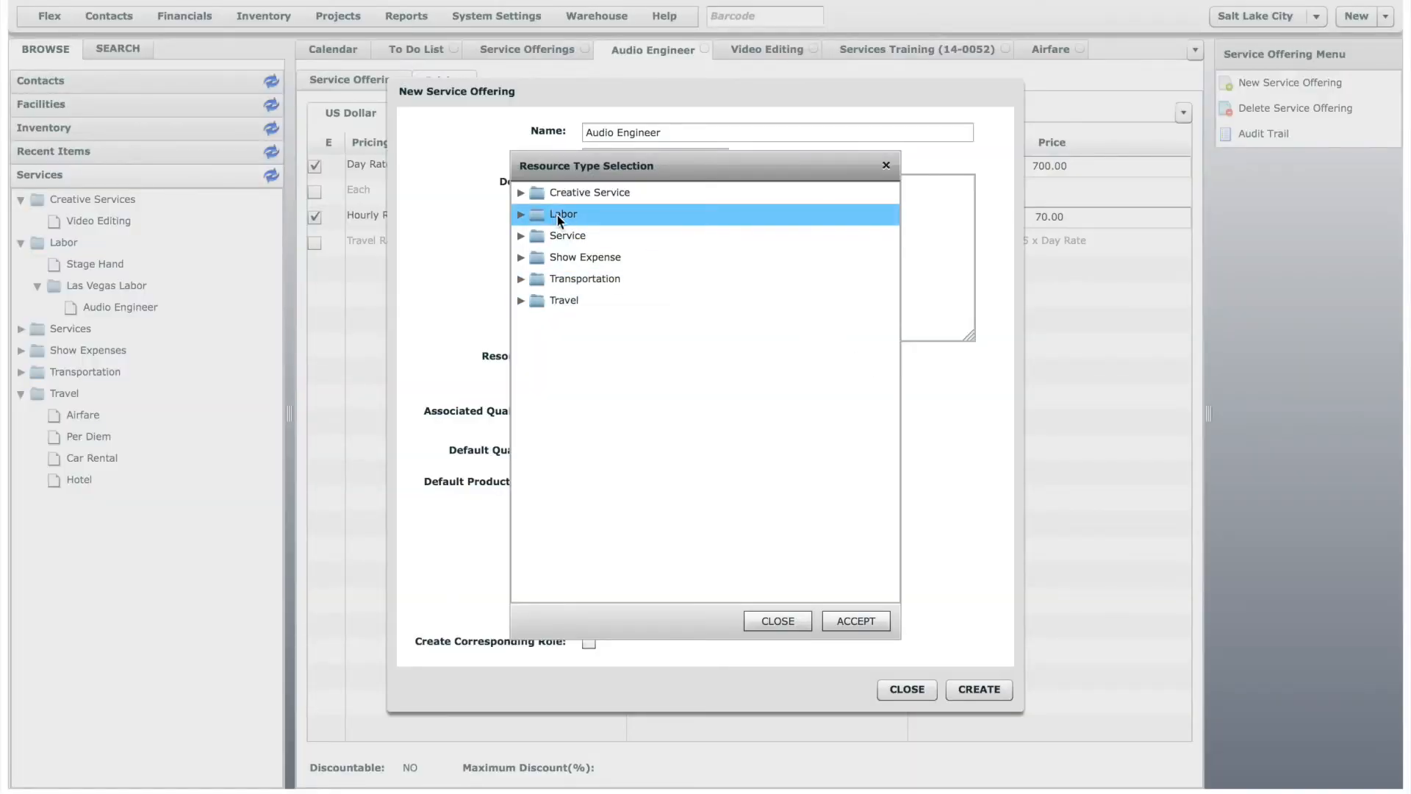
left_click(856, 620)
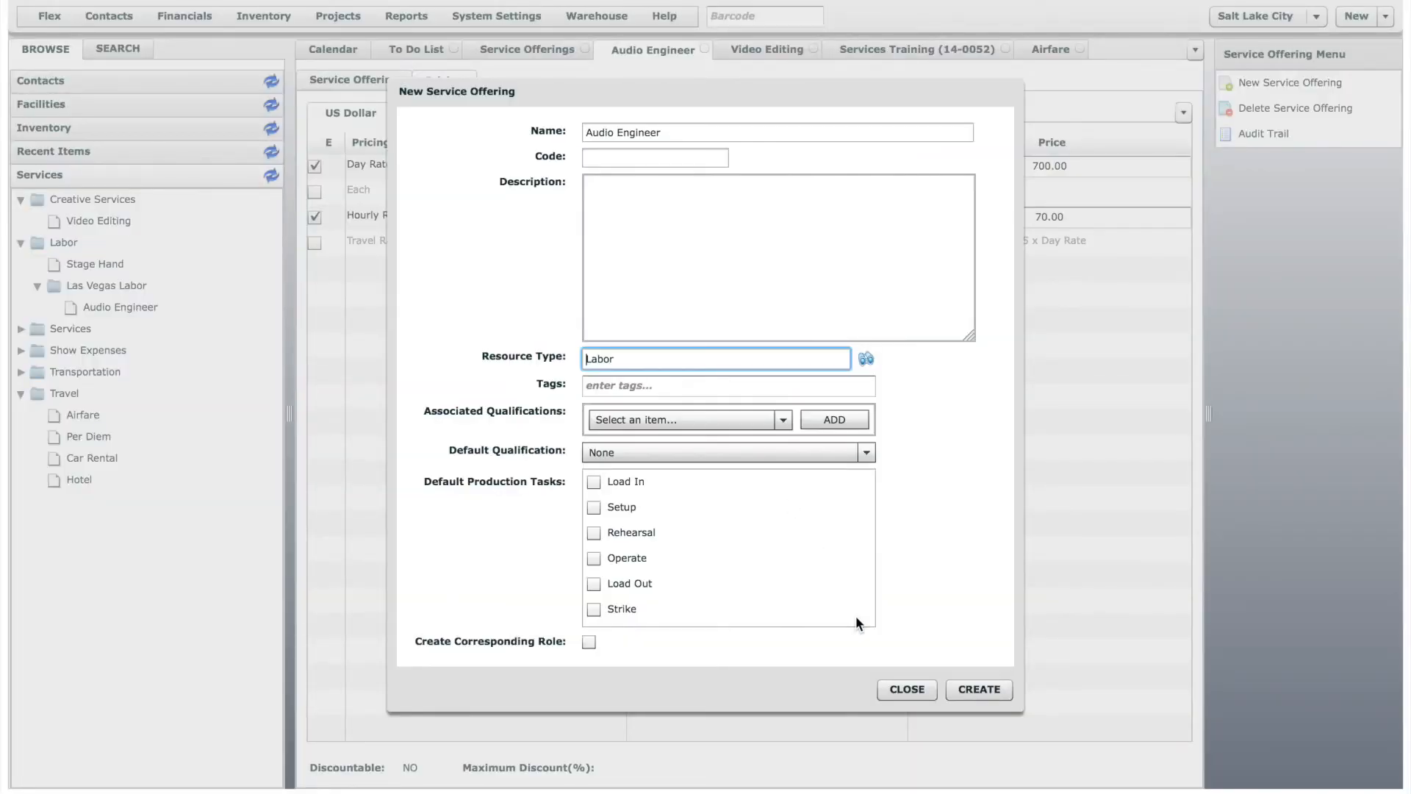
- Add A1 Audio Engineer as the new offering's associated qualification and set it as the default qualification
left_click(784, 418)
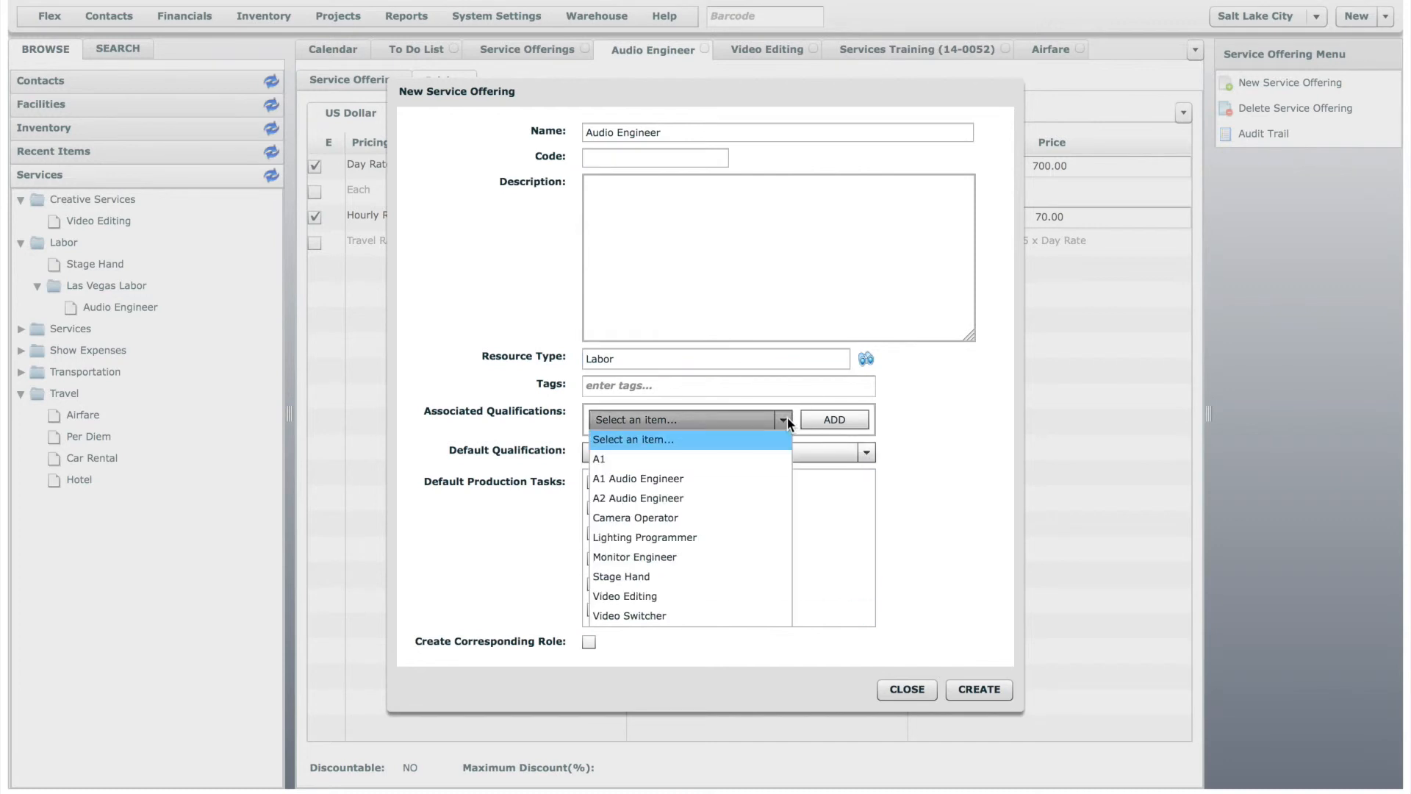
left_click(743, 476)
left_click(833, 419)
left_click(835, 464)
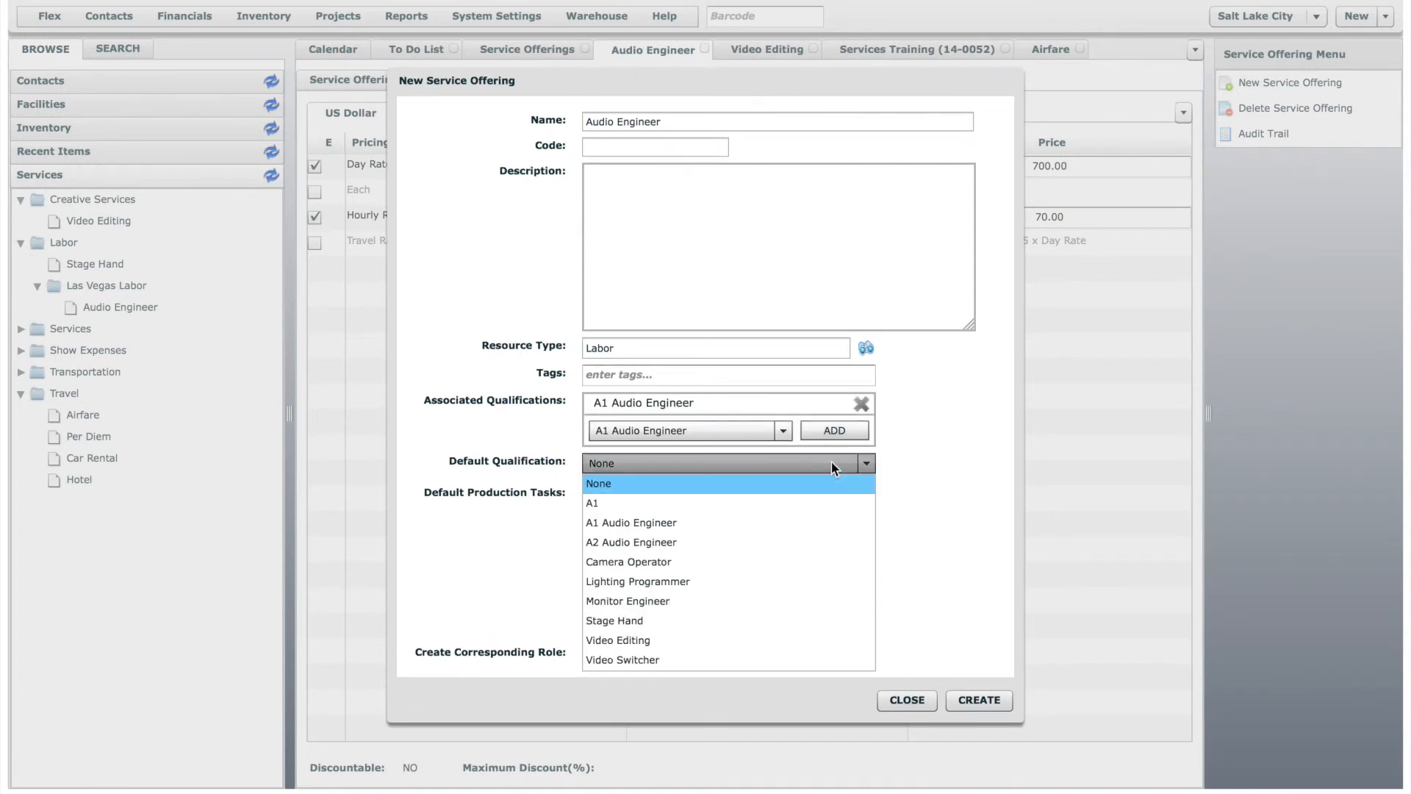
left_click(713, 522)
- Select Setup, Rehearsal and Operate as default production tasks and create the Audio Engineer offering
left_click(594, 518)
left_click(594, 543)
left_click(595, 569)
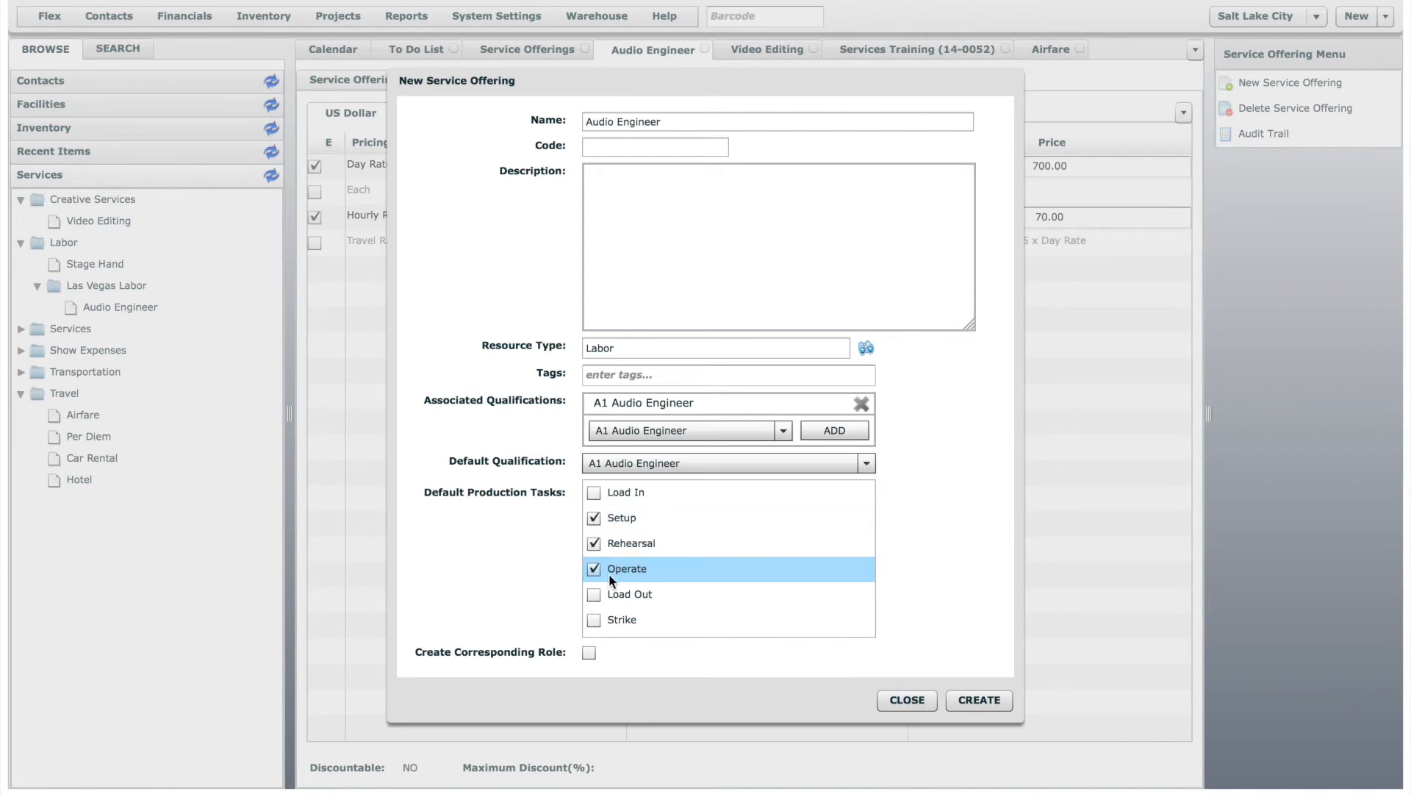
left_click(976, 700)
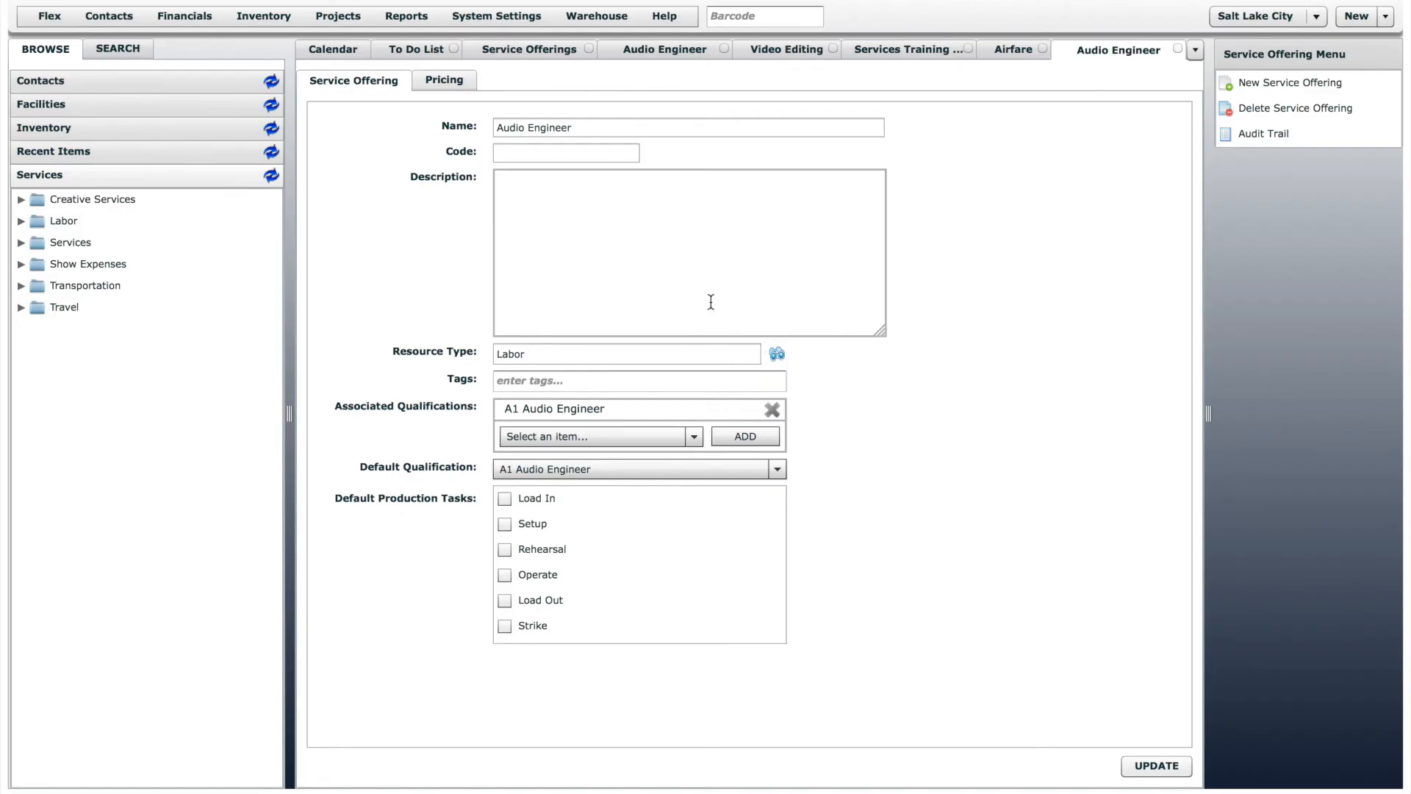
- Set the new Audio Engineer's US Dollar prices to 600 for the day rate and 60 for the hourly rate
left_click(452, 80)
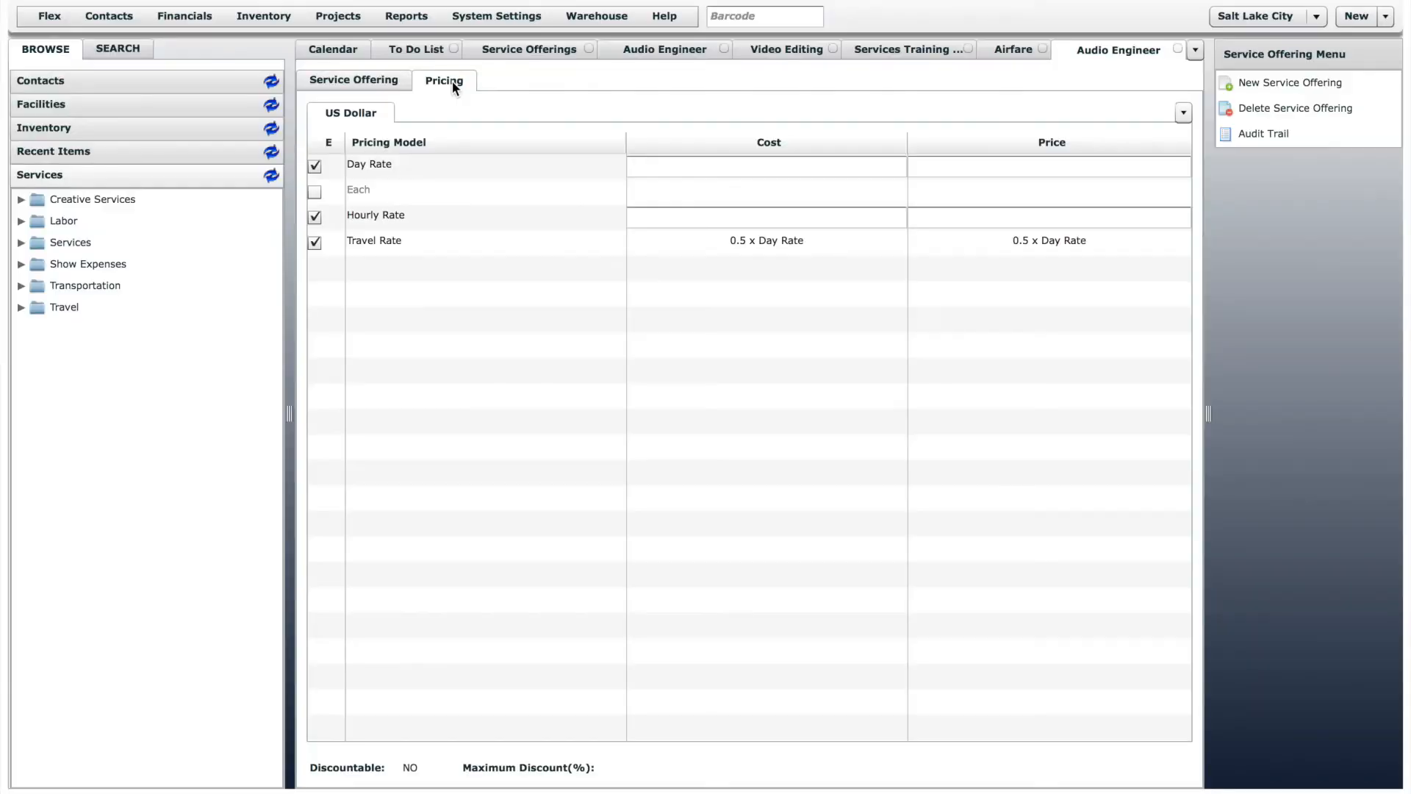
left_click(1045, 169)
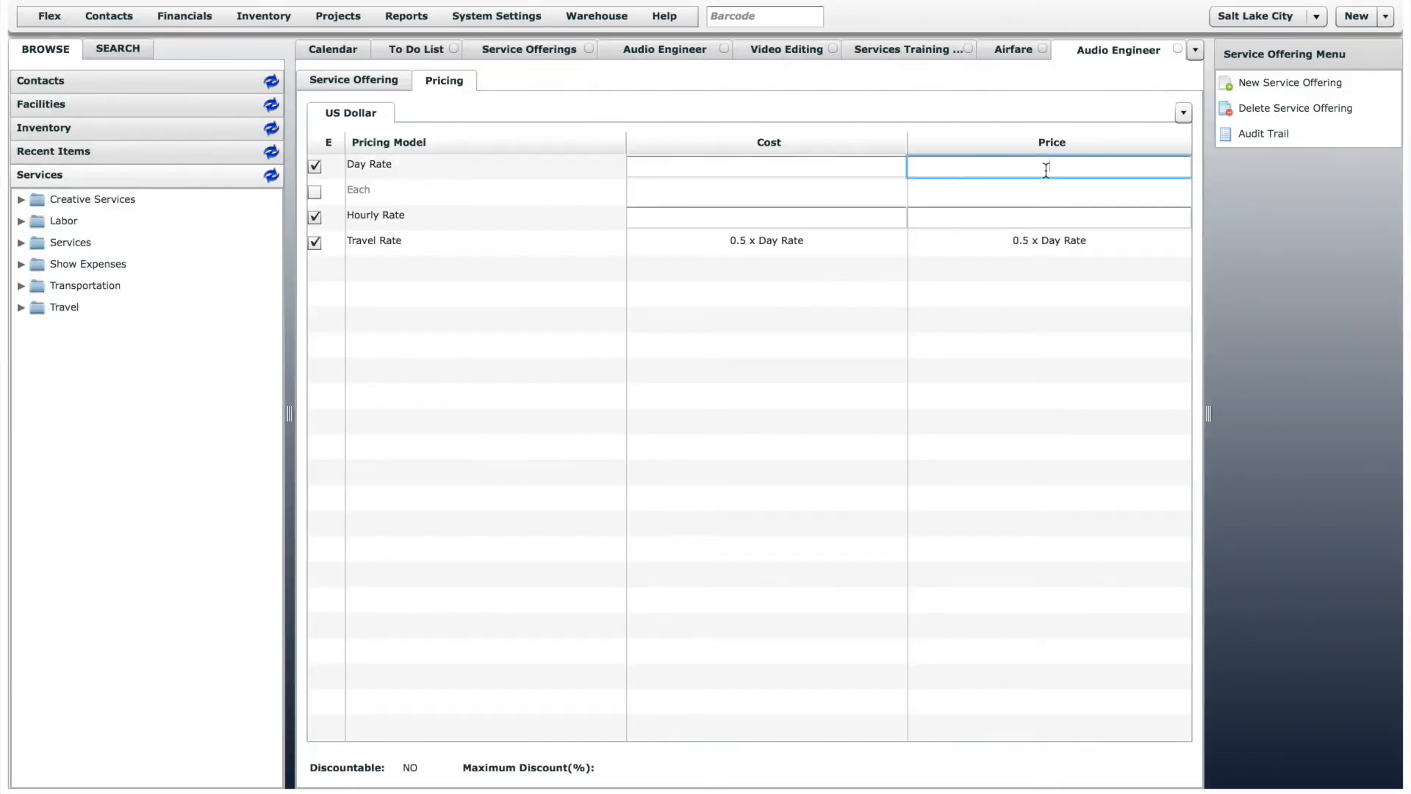
type("600")
left_click(1054, 218)
type("60")
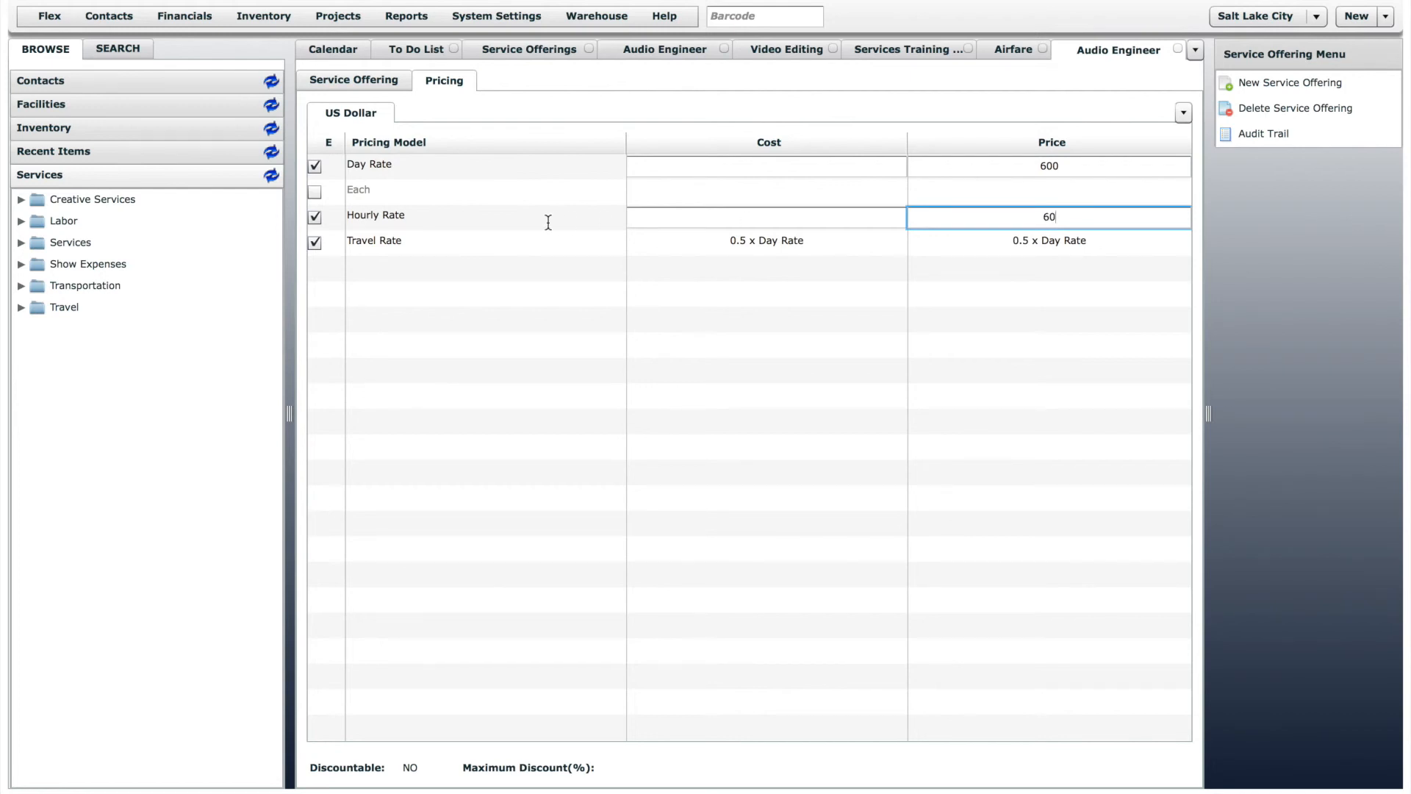
- Expand the Labor and Las Vegas Labor folders to check the Audio Engineer offering in each
left_click(21, 220)
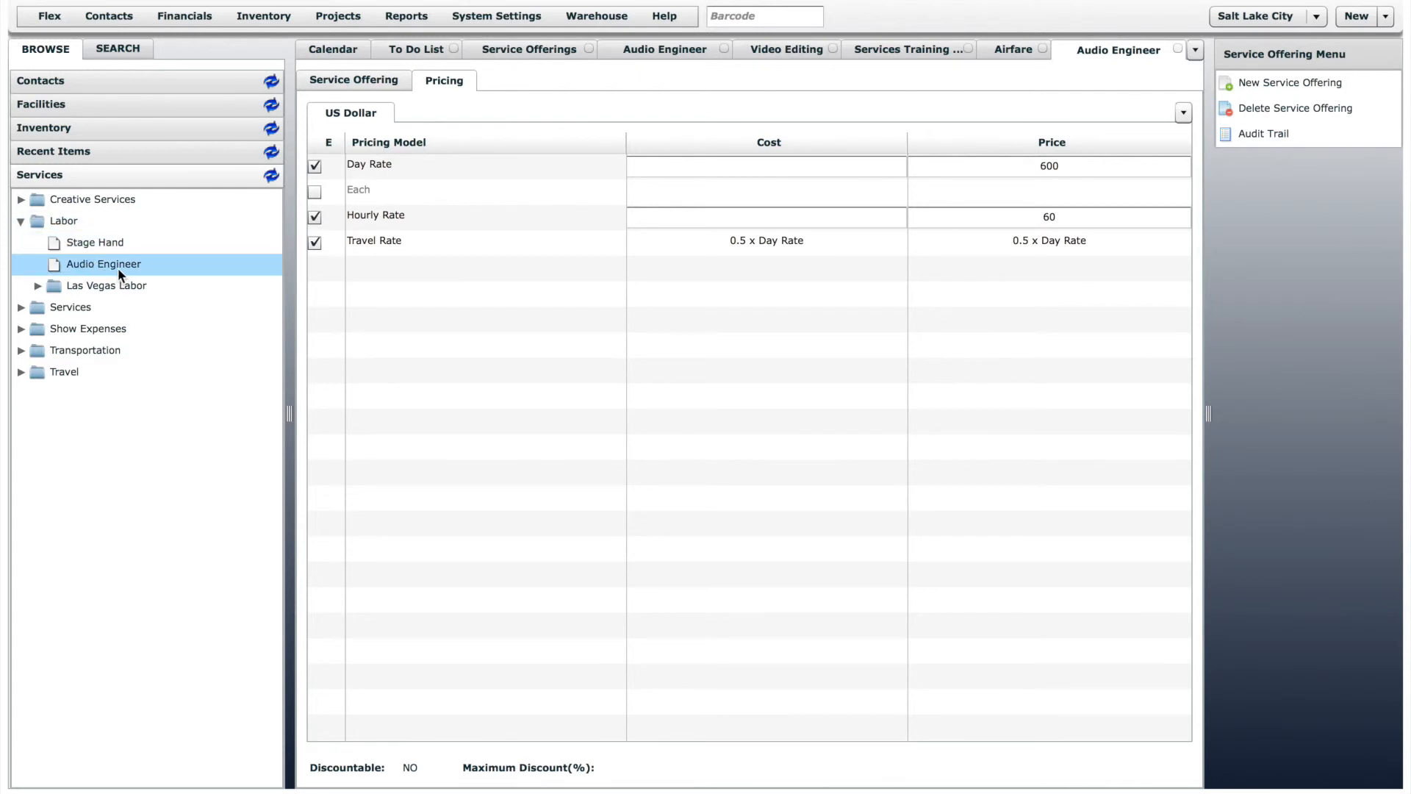
left_click(37, 286)
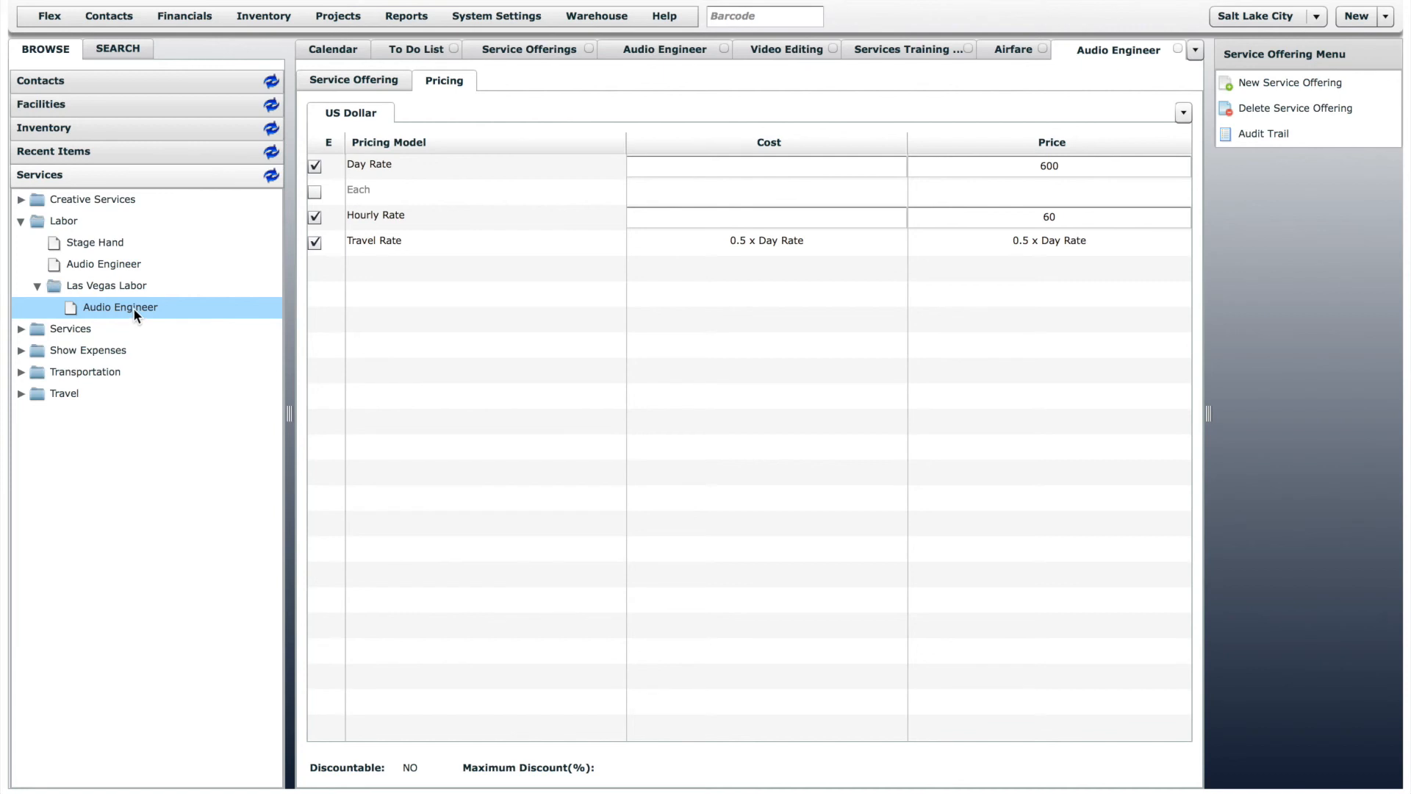
- Delete the Video Editing offering from the service offerings list
left_click(548, 50)
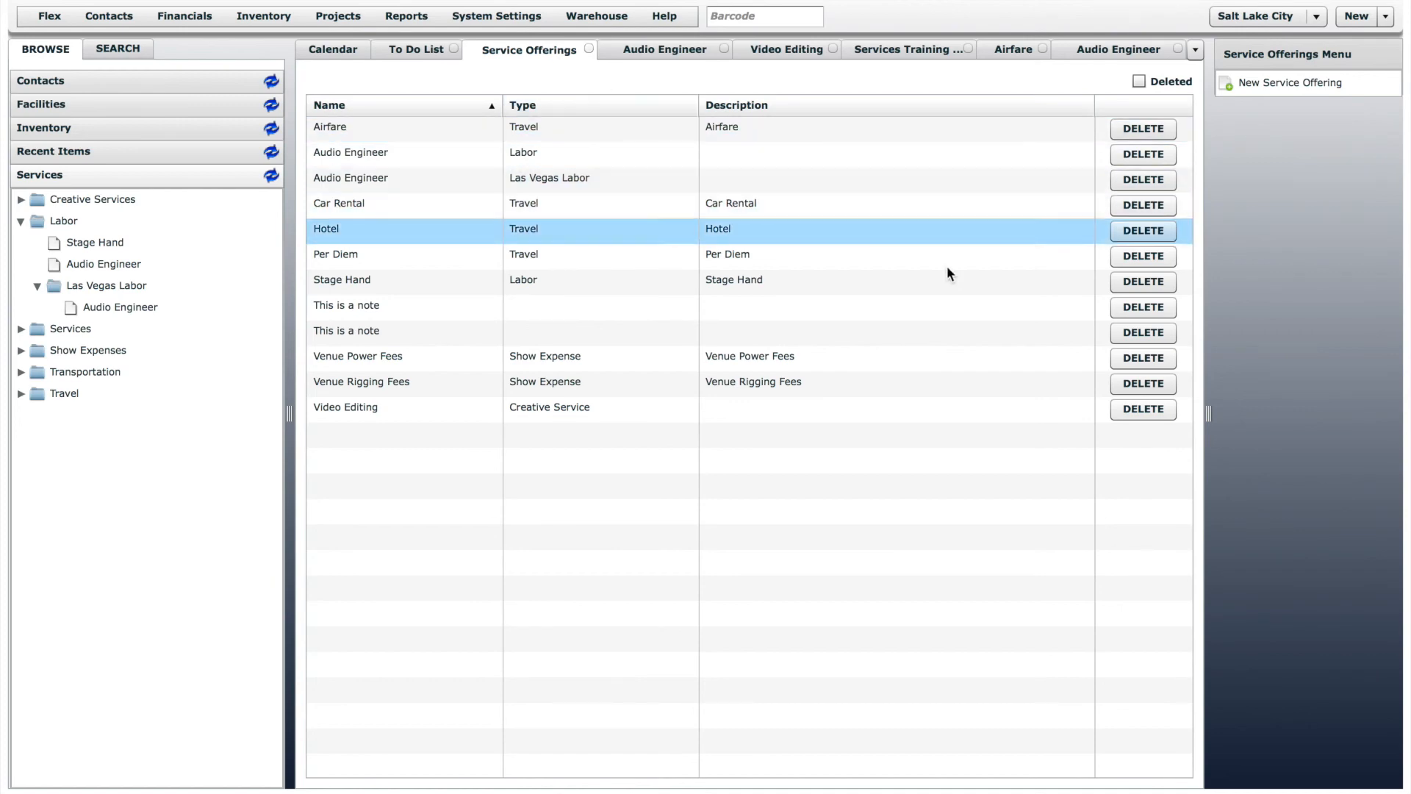
left_click(1152, 409)
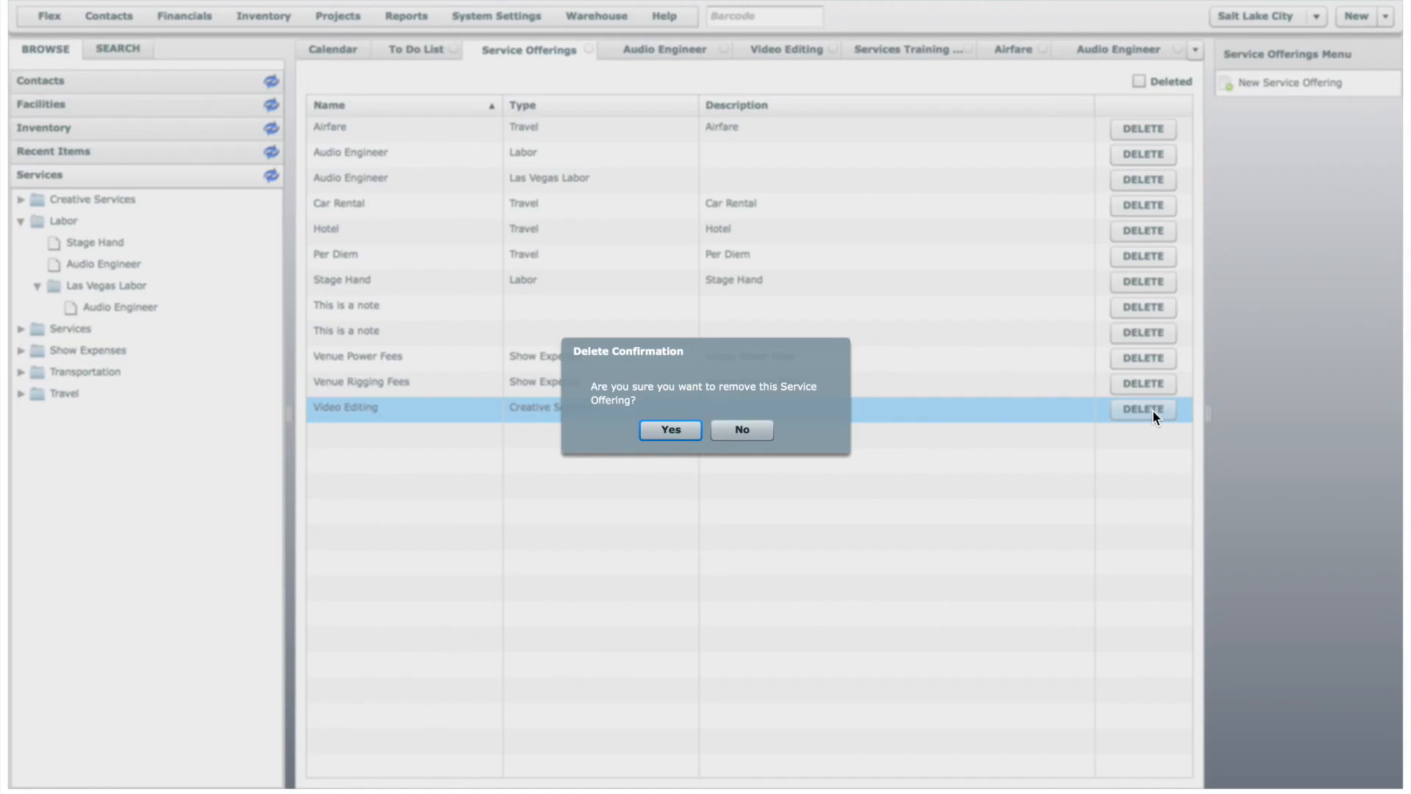